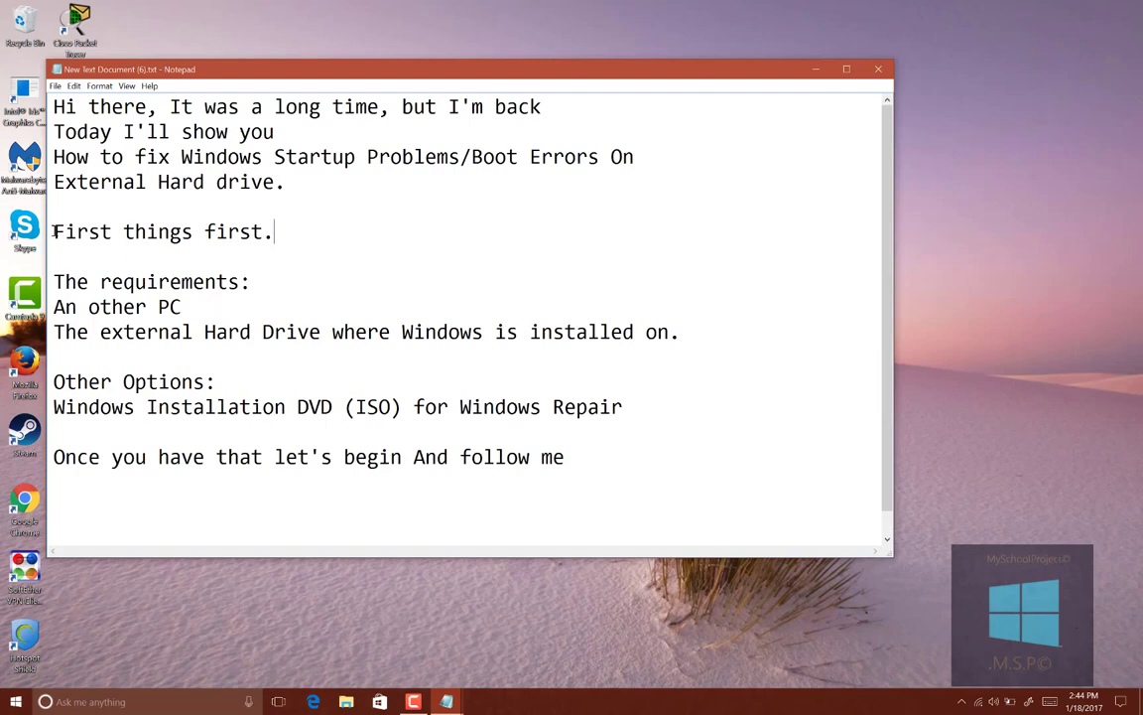
Read through the Notepad notes on the requirements, other options and closing line for fixing external-drive boot errors, then minimize the notes
drag(53, 231, 275, 231)
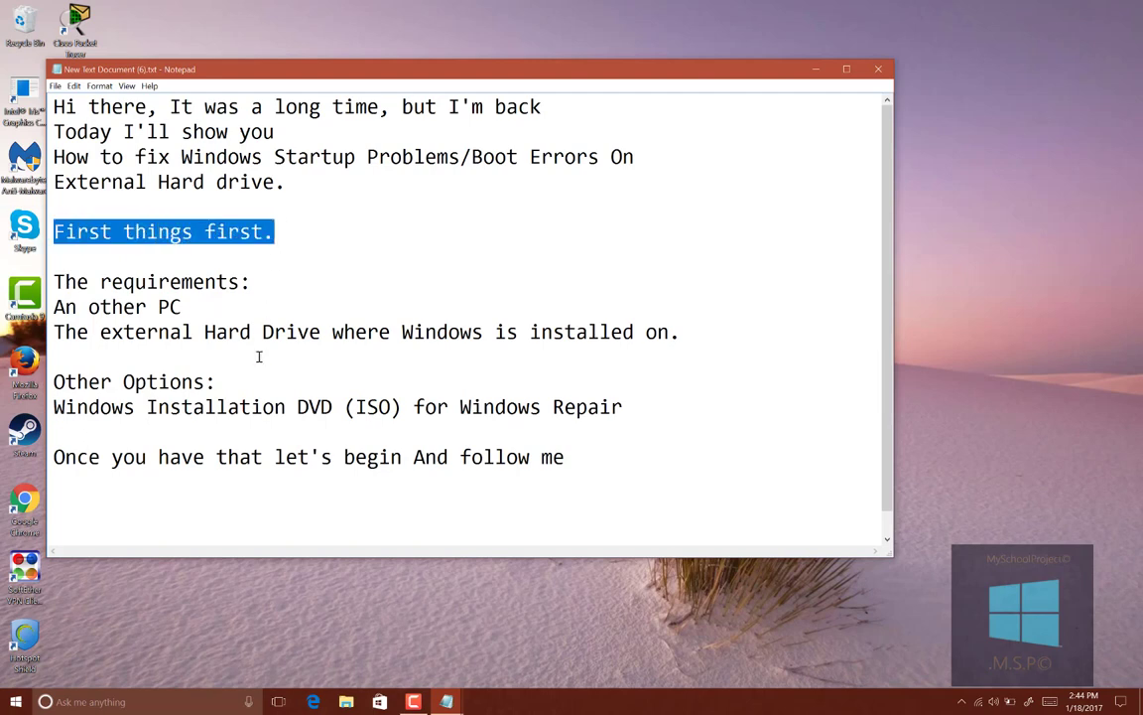
click(331, 261)
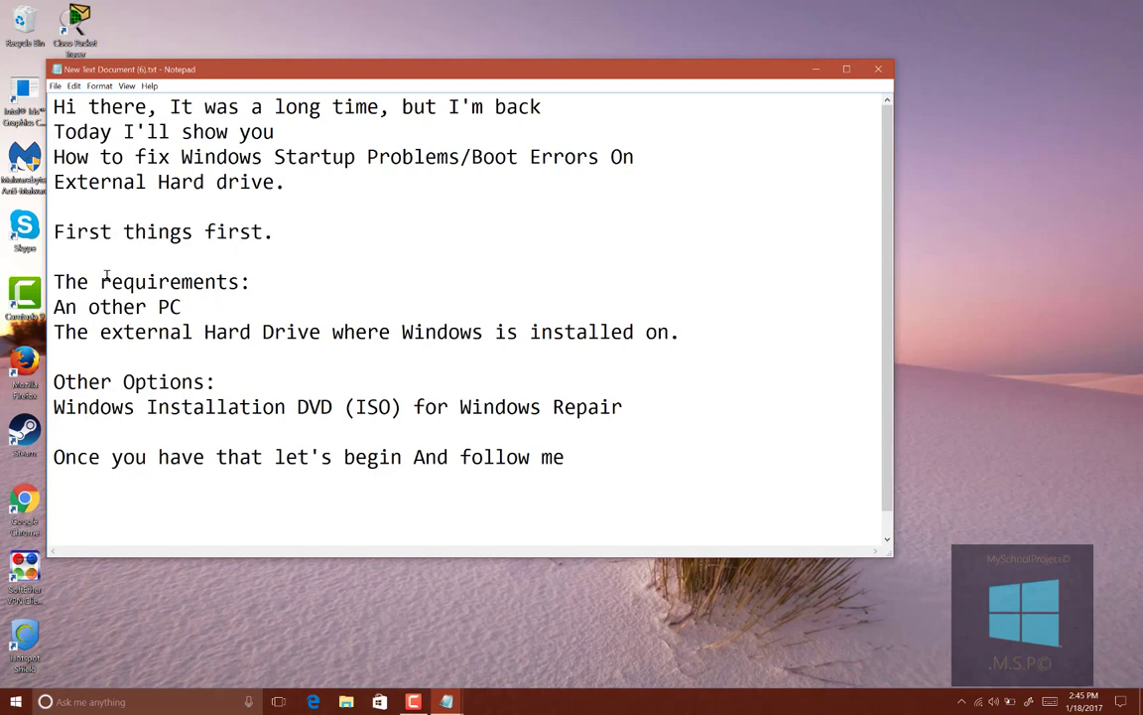
drag(63, 282, 197, 311)
click(56, 256)
drag(54, 282, 690, 332)
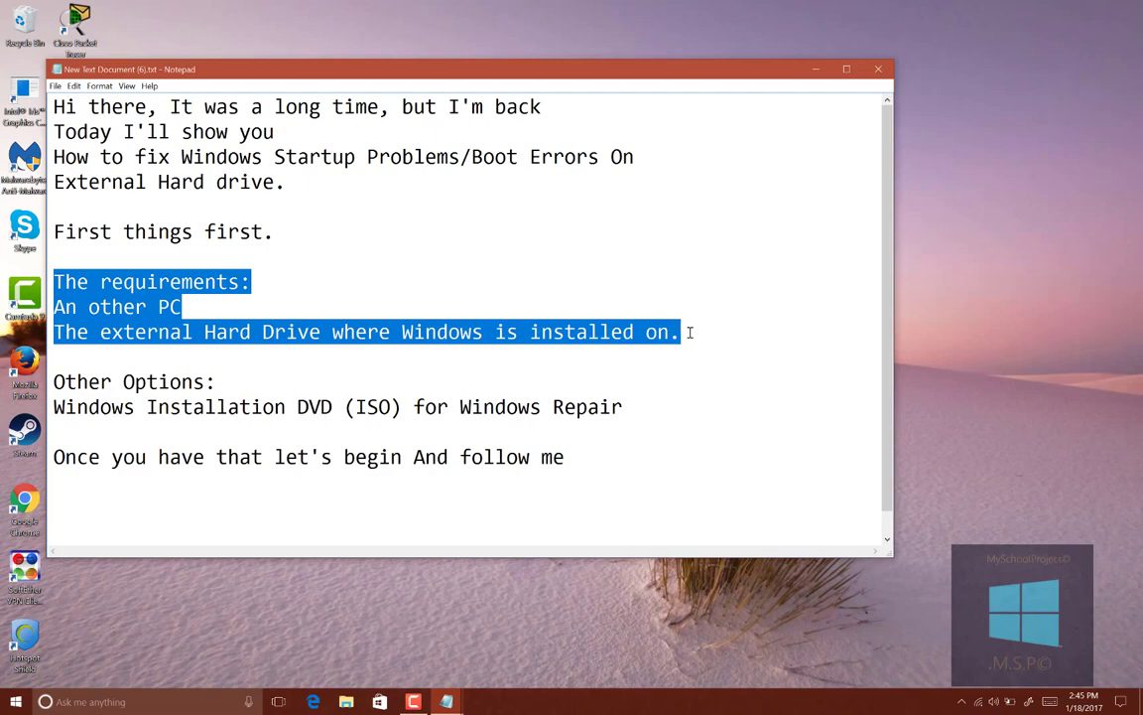
click(689, 332)
drag(52, 381, 633, 418)
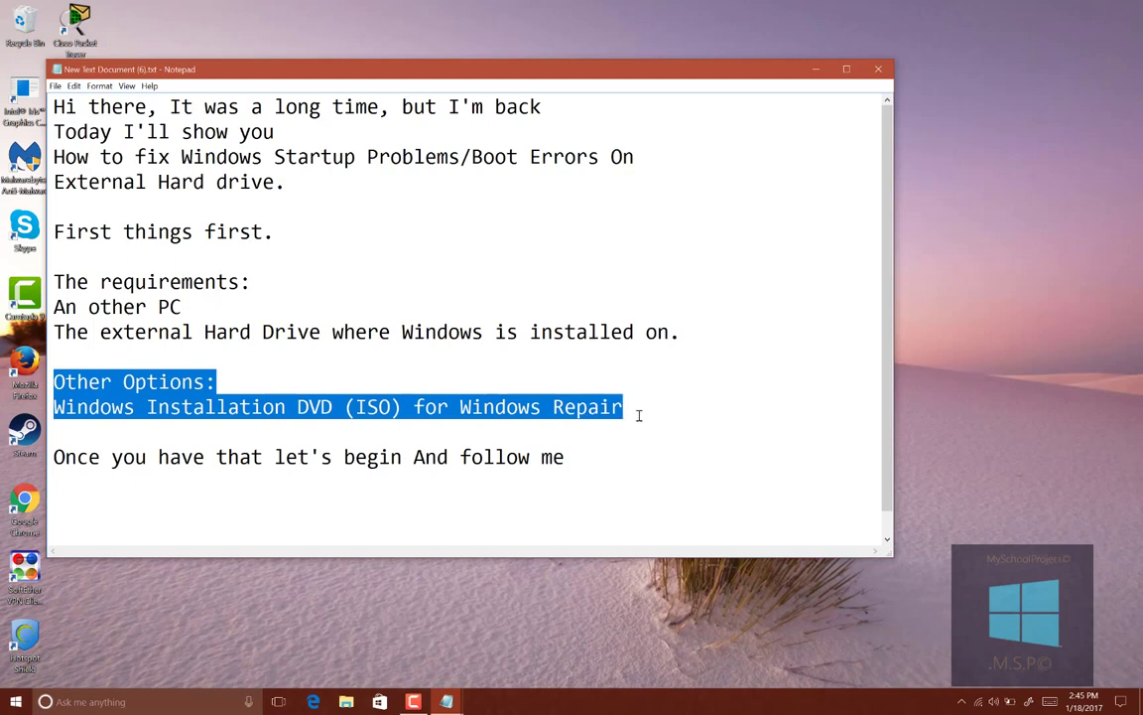
click(658, 414)
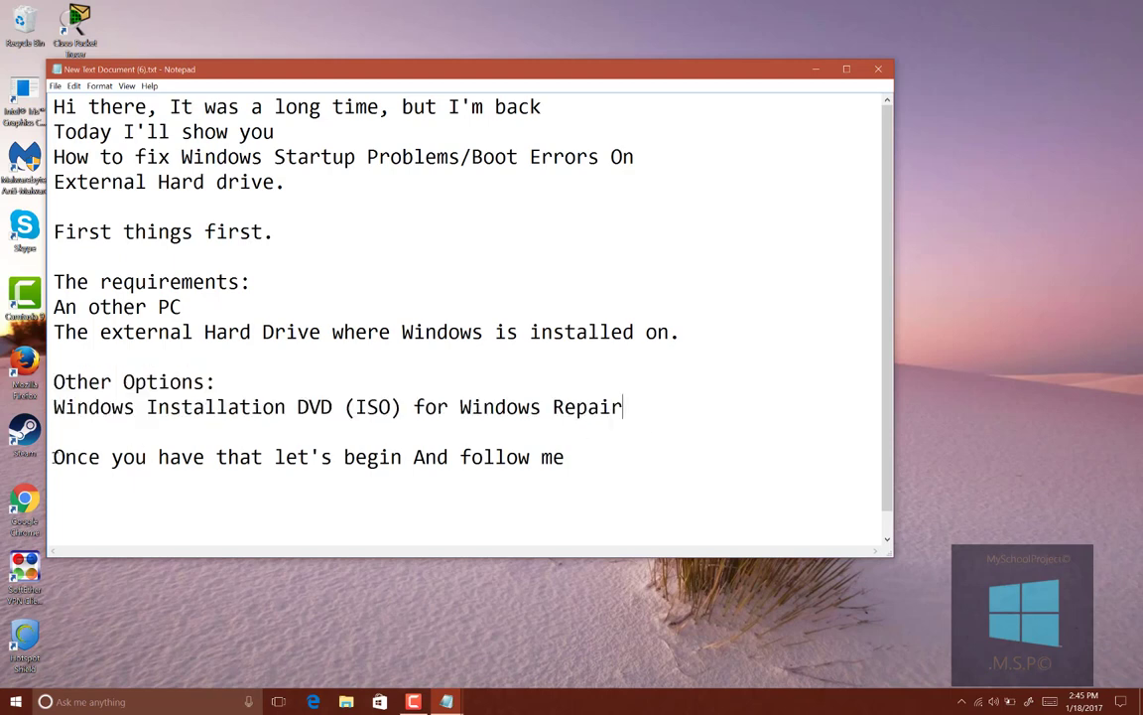
drag(53, 457, 577, 452)
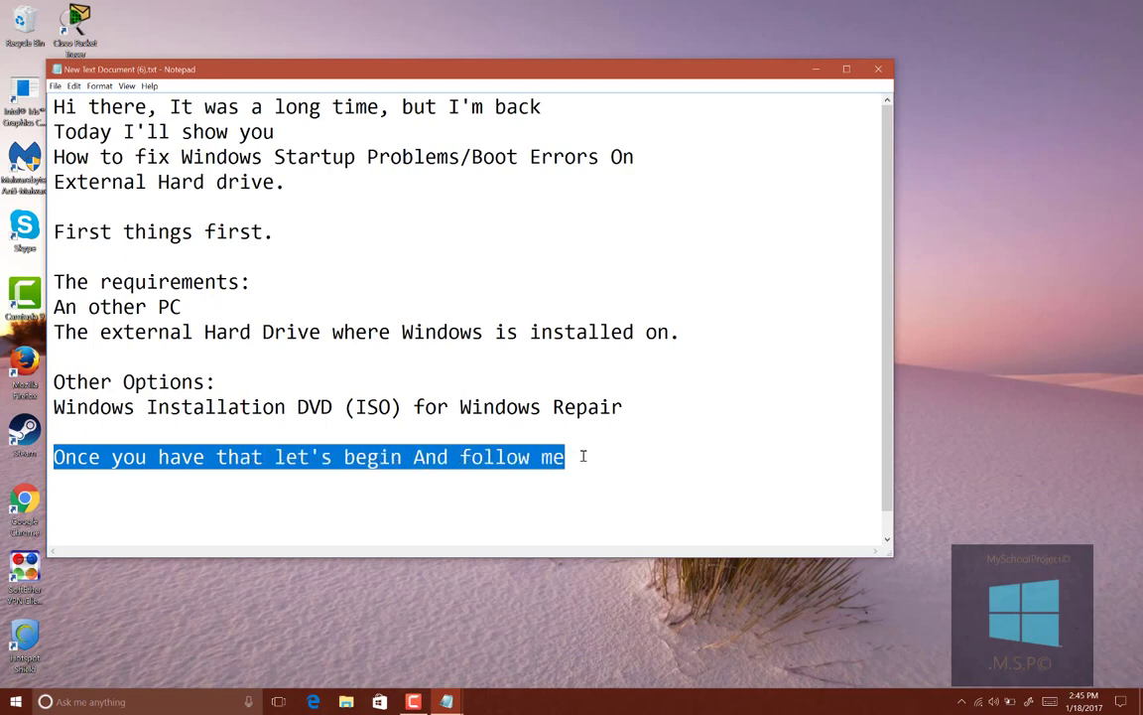
click(583, 455)
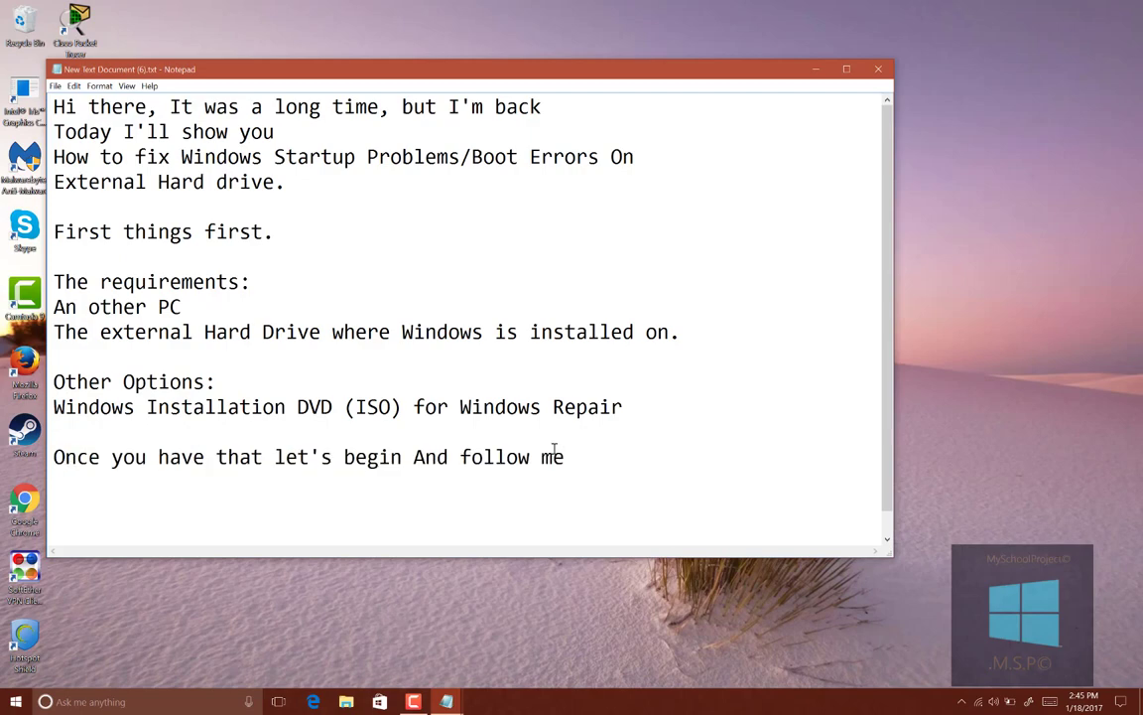
click(816, 70)
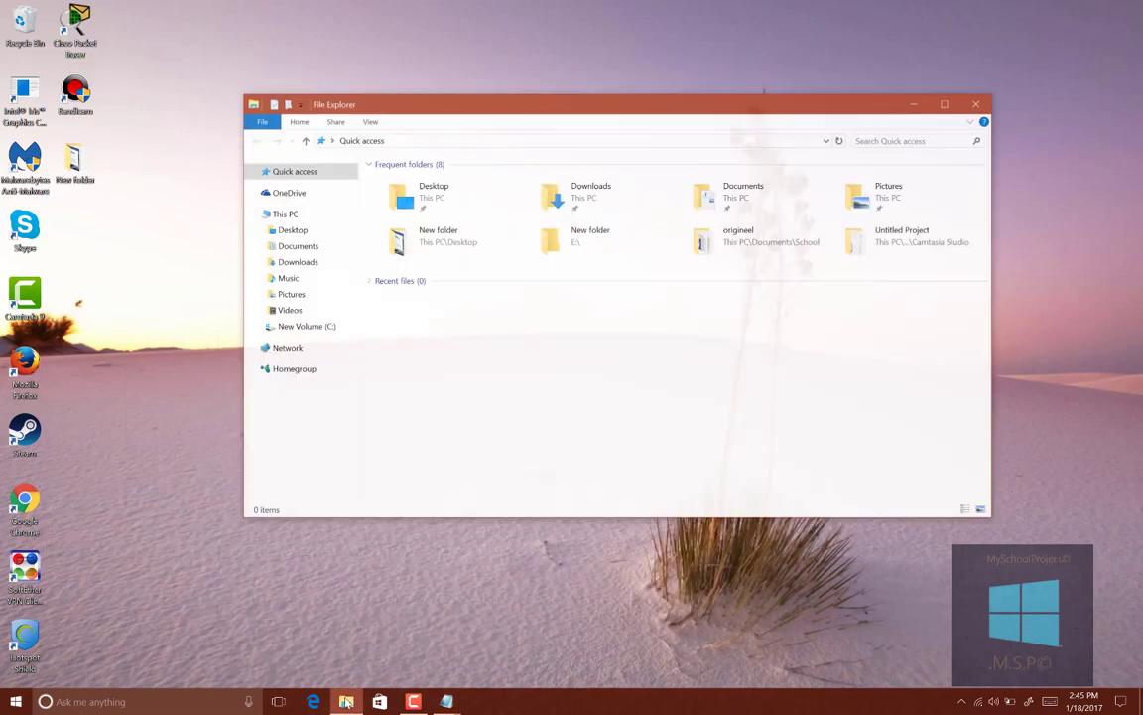
Open the properties of the New Volume (C:) drive from This PC in File Explorer
key(super+e)
click(285, 213)
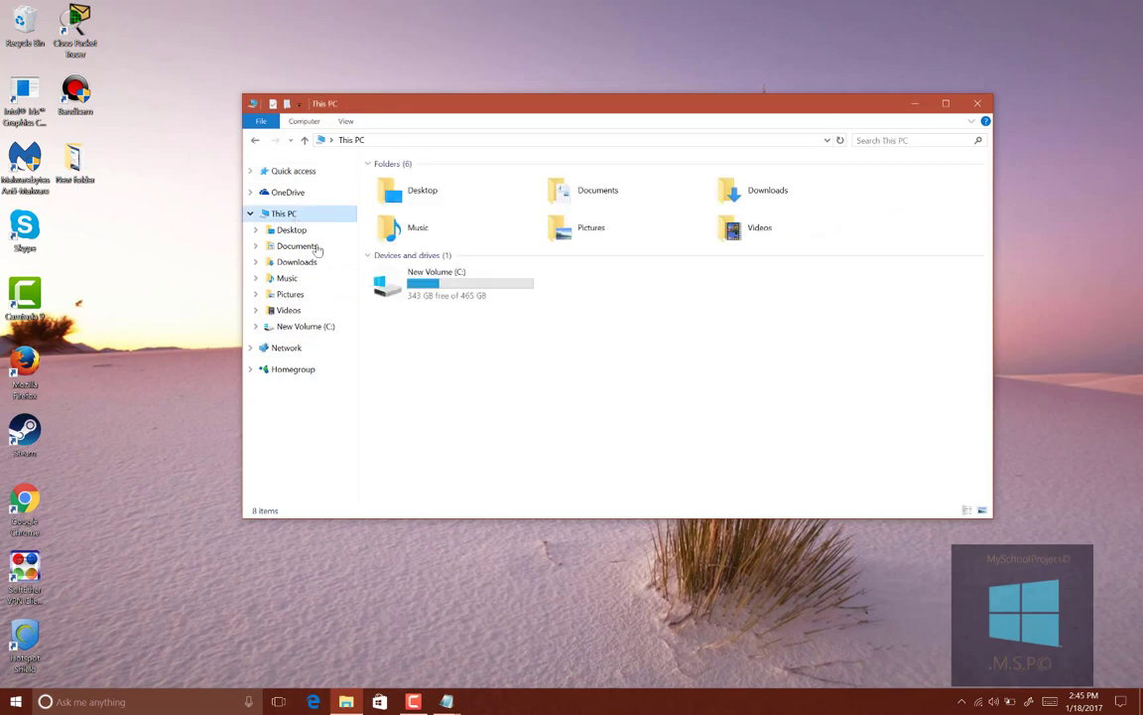
click(444, 295)
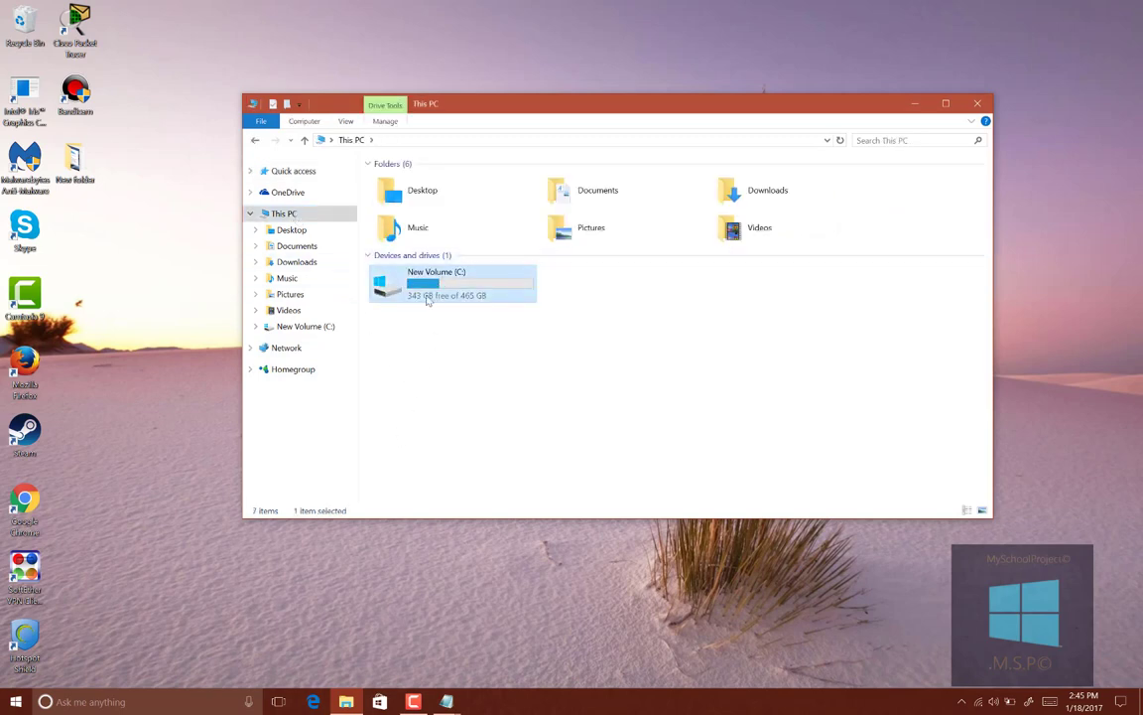
right_click(445, 298)
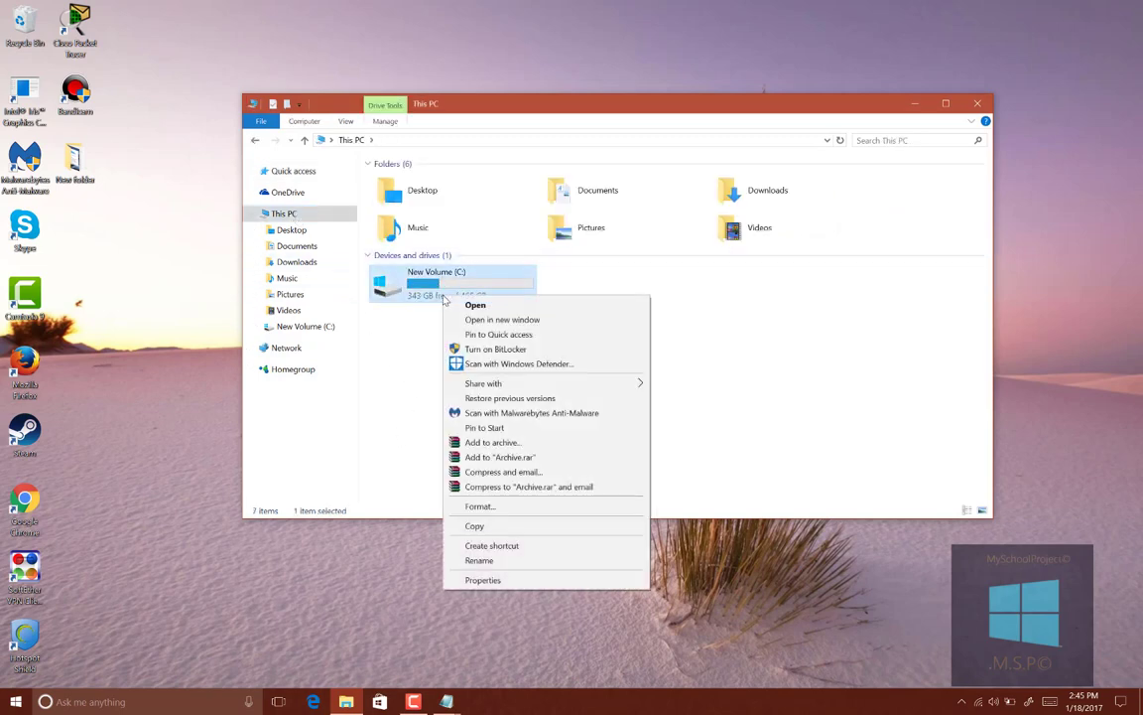
click(483, 580)
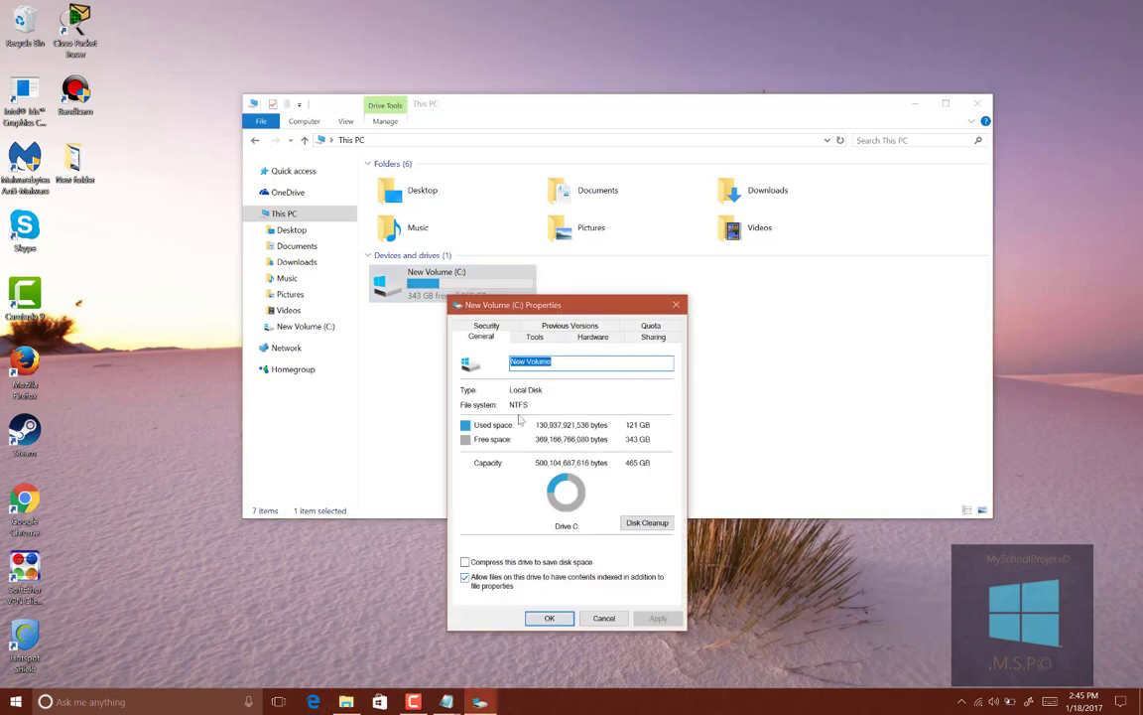
Run an error-checking scan on the New Volume (C:) drive
click(536, 338)
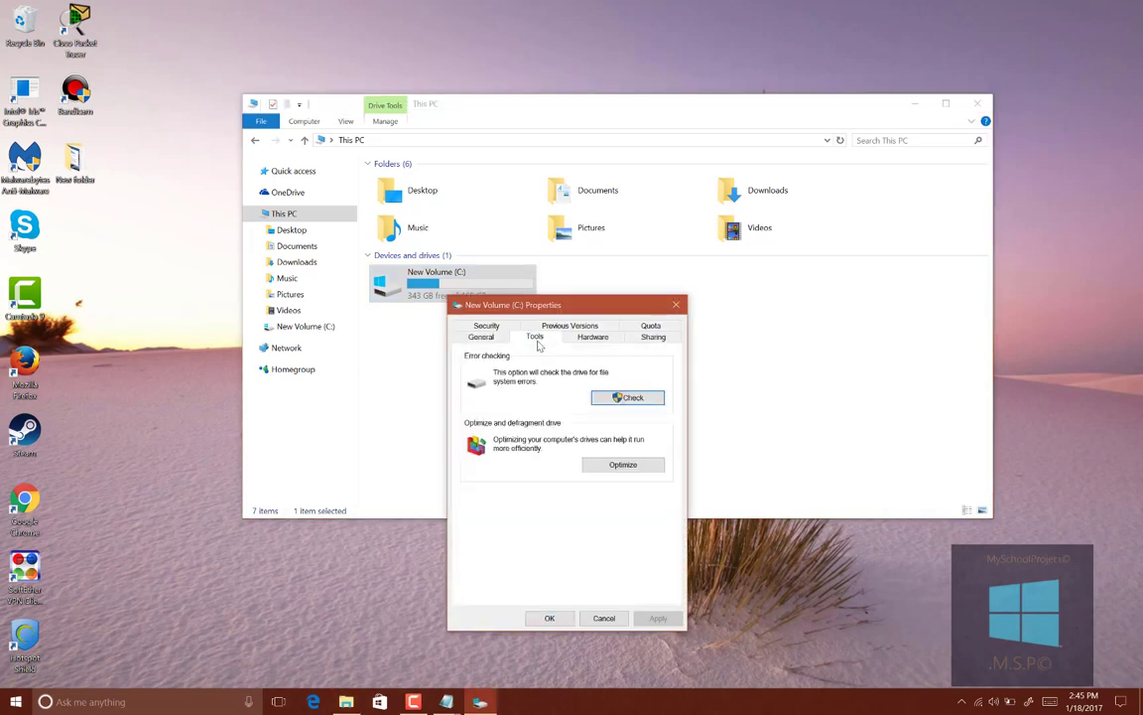
click(639, 400)
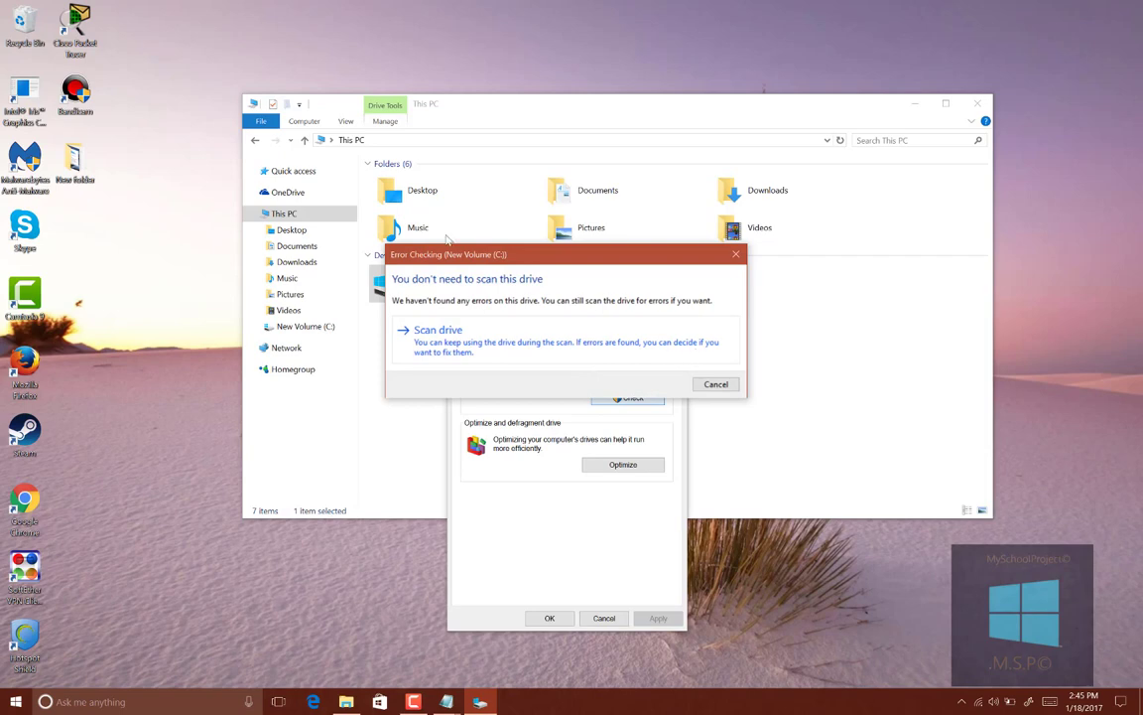
click(617, 349)
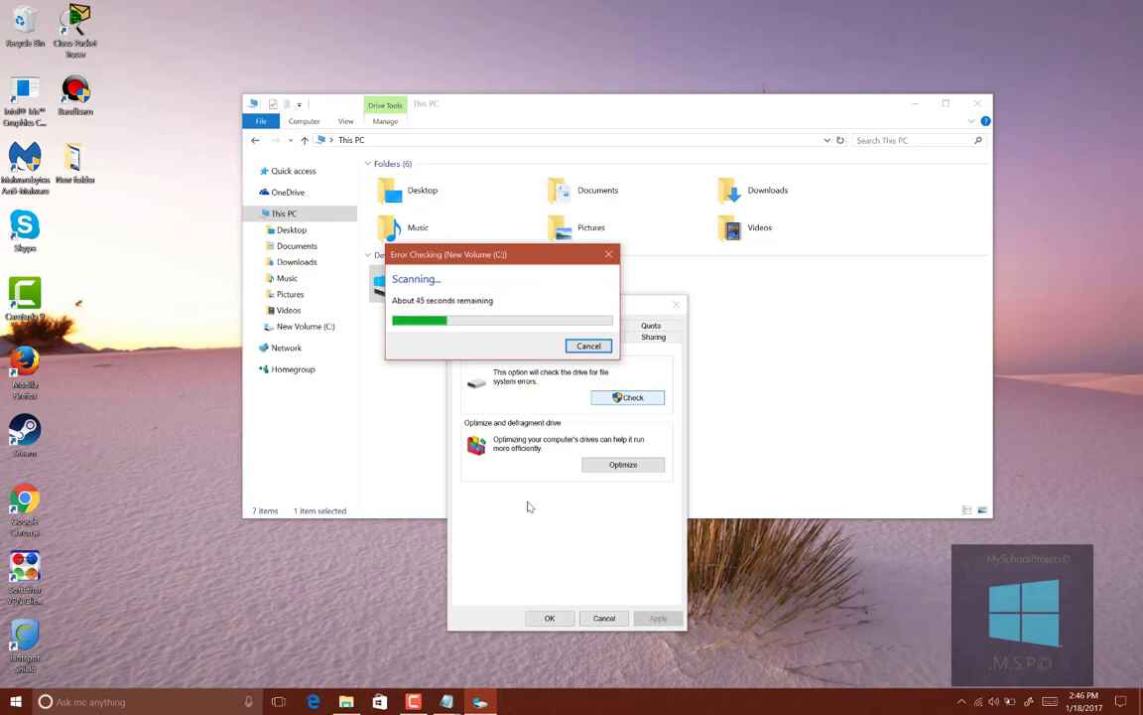
click(413, 702)
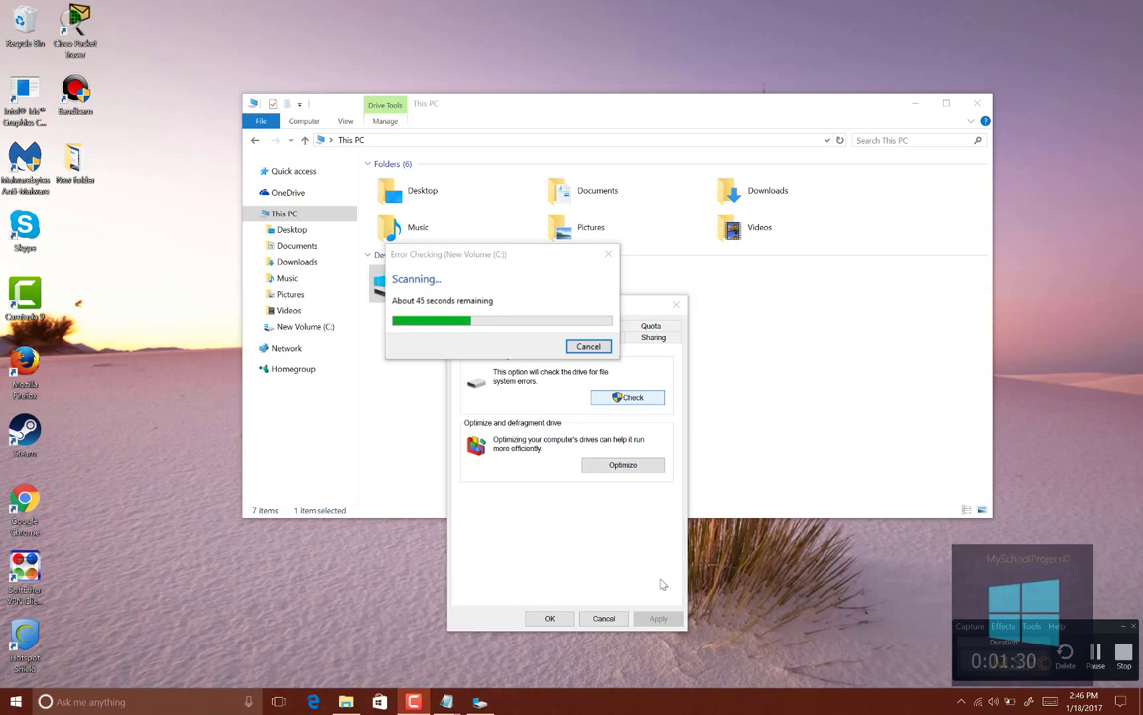
click(414, 702)
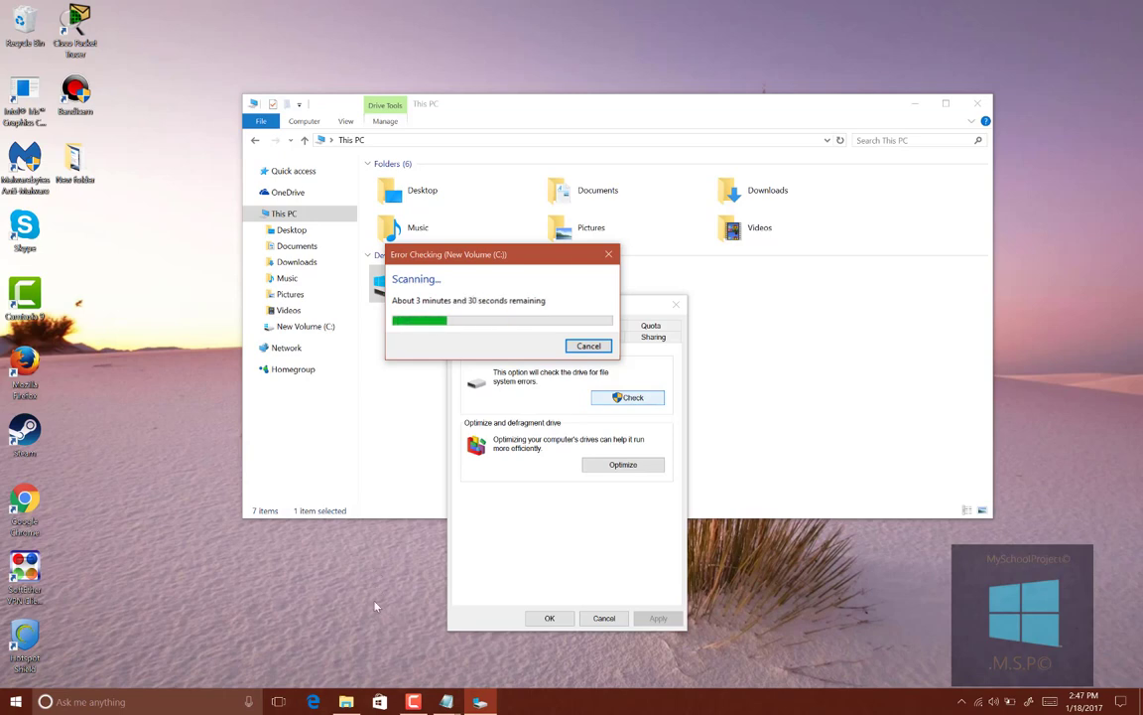
click(415, 702)
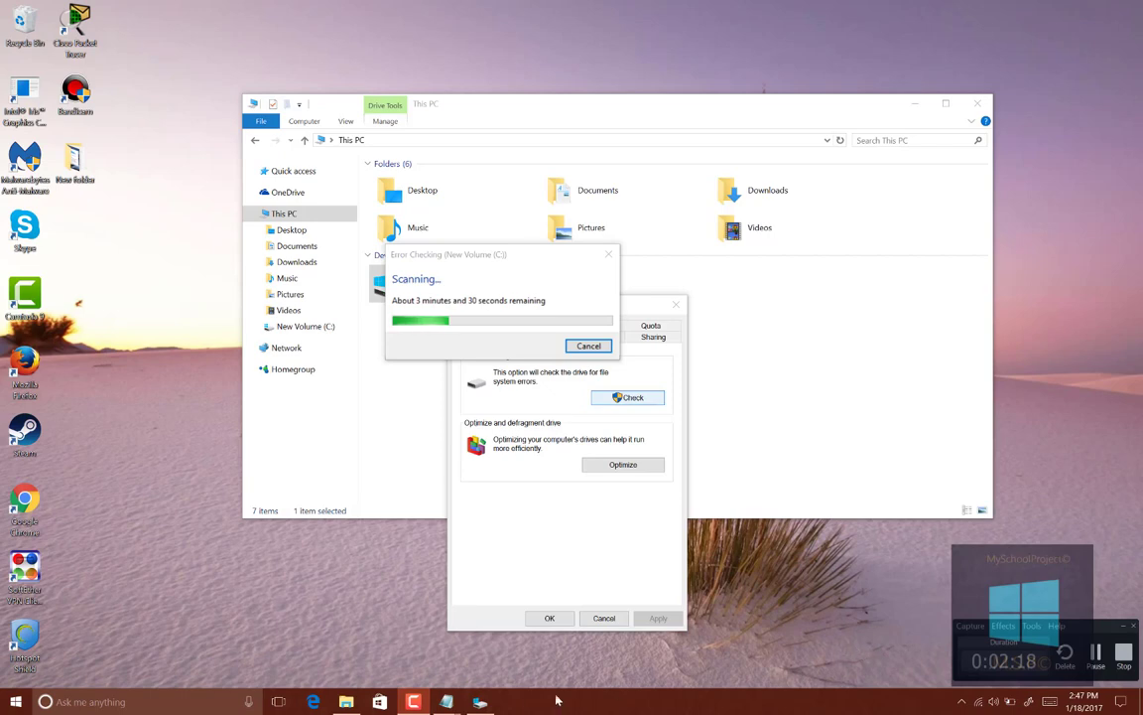
mouse_move(414, 705)
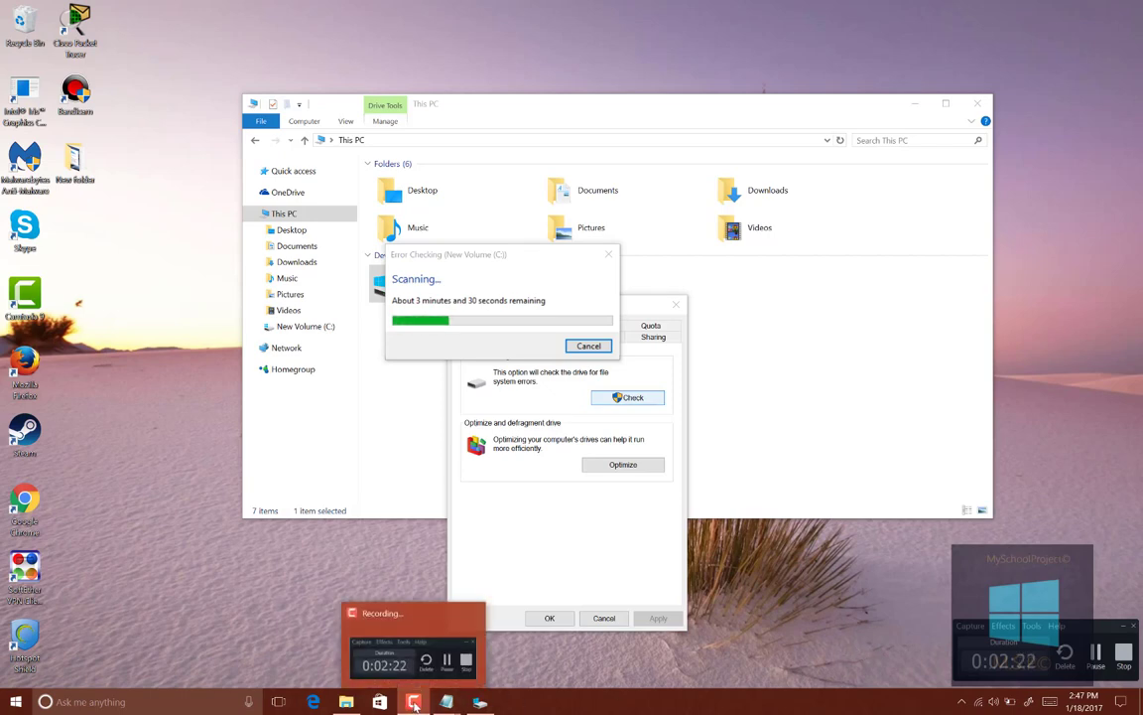
click(414, 703)
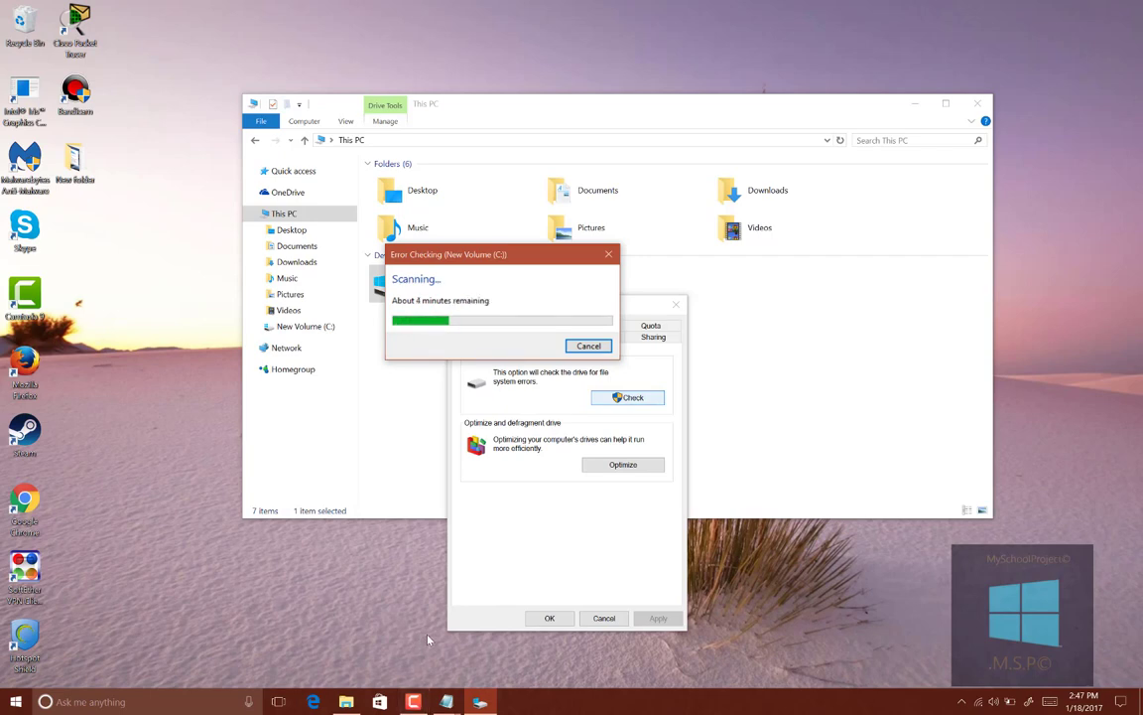
click(413, 702)
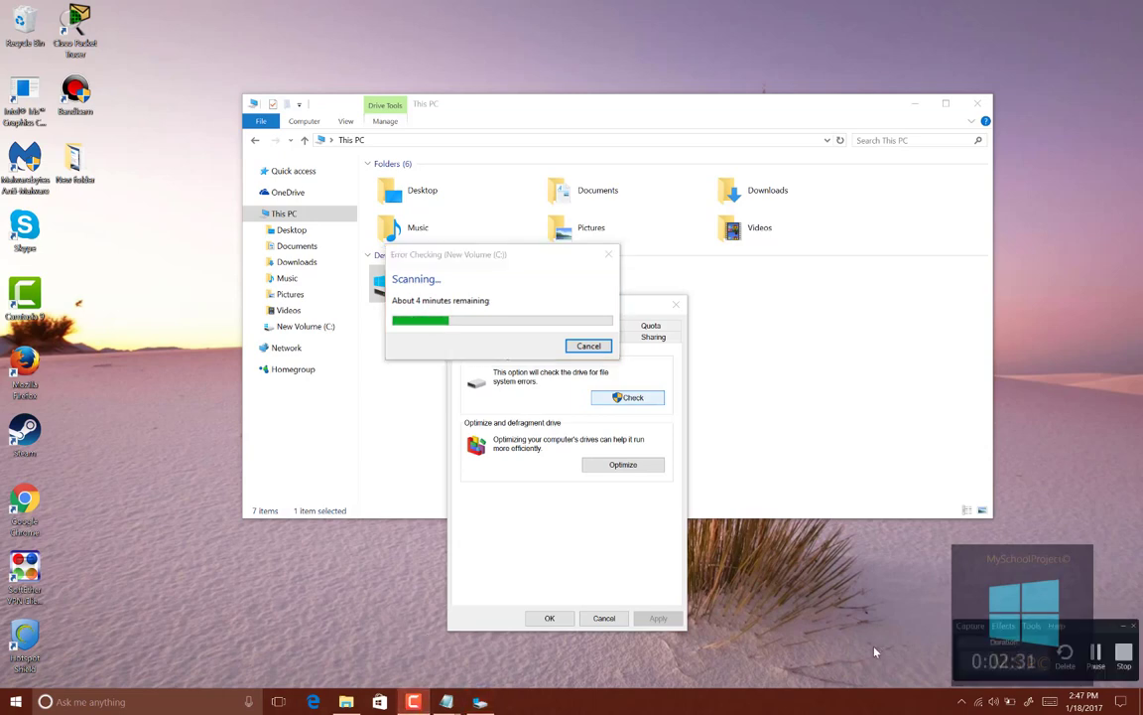
click(1096, 652)
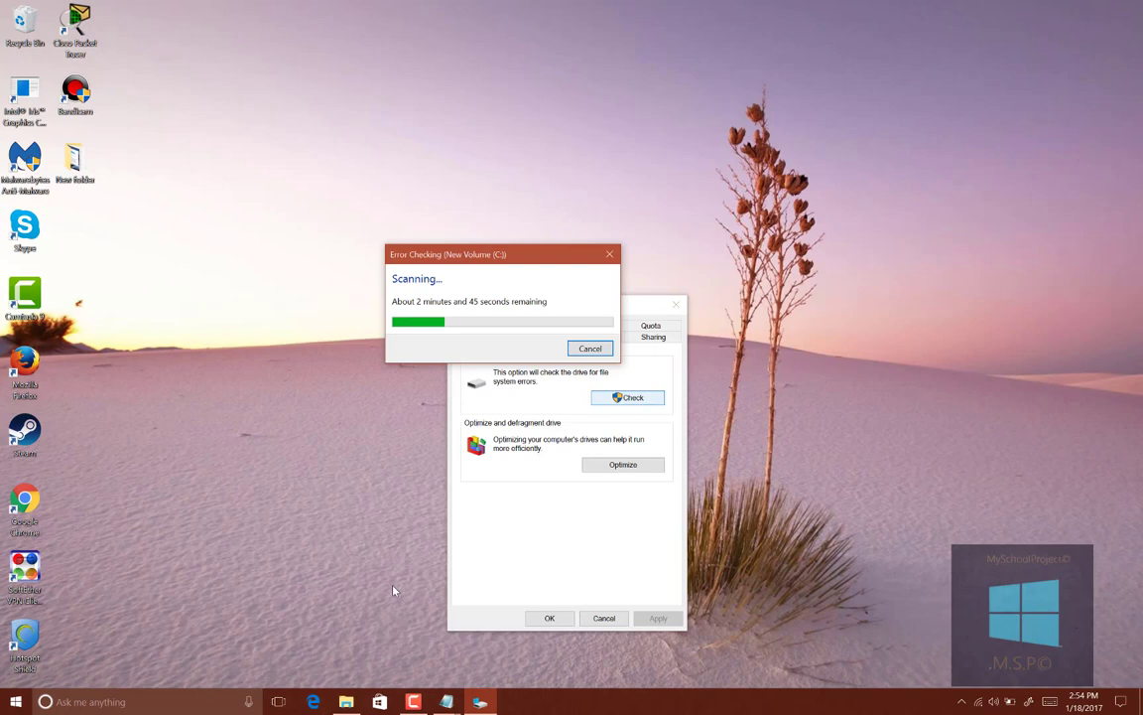
click(413, 702)
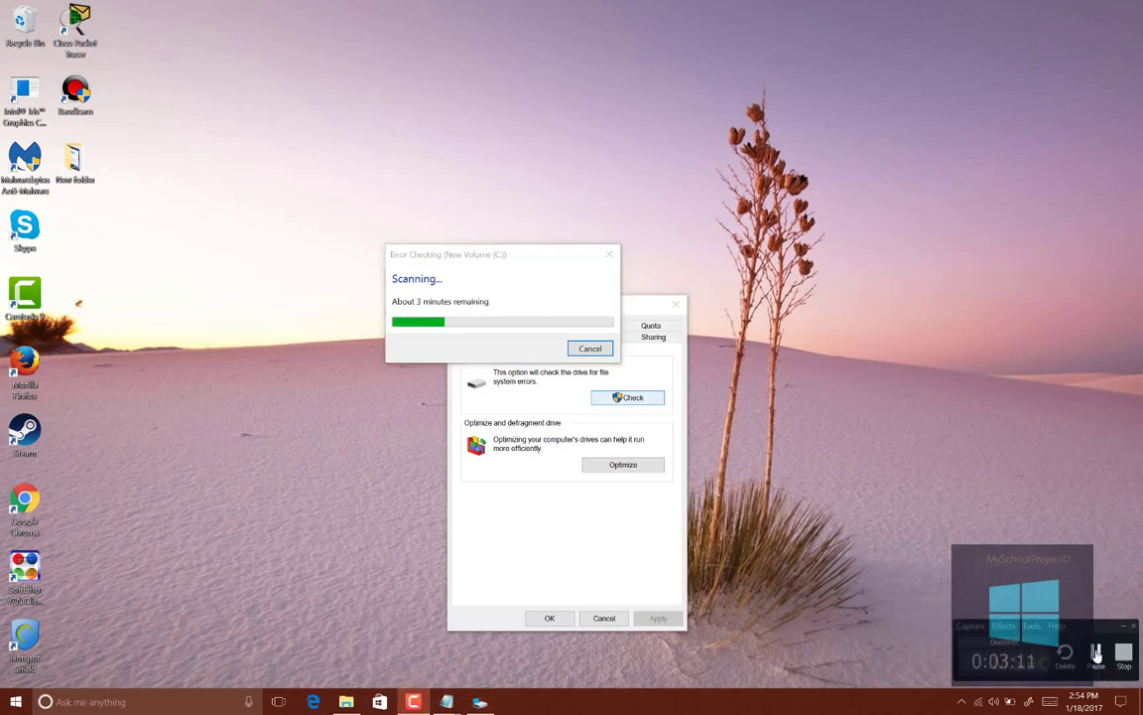
click(1097, 653)
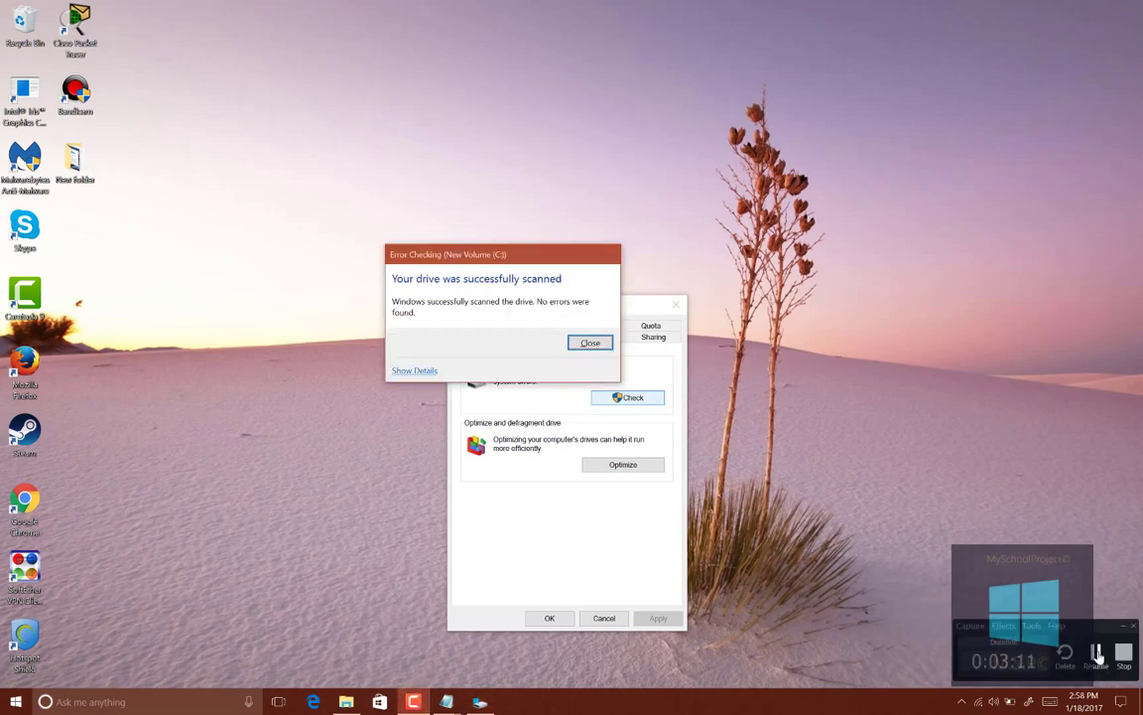
click(1096, 654)
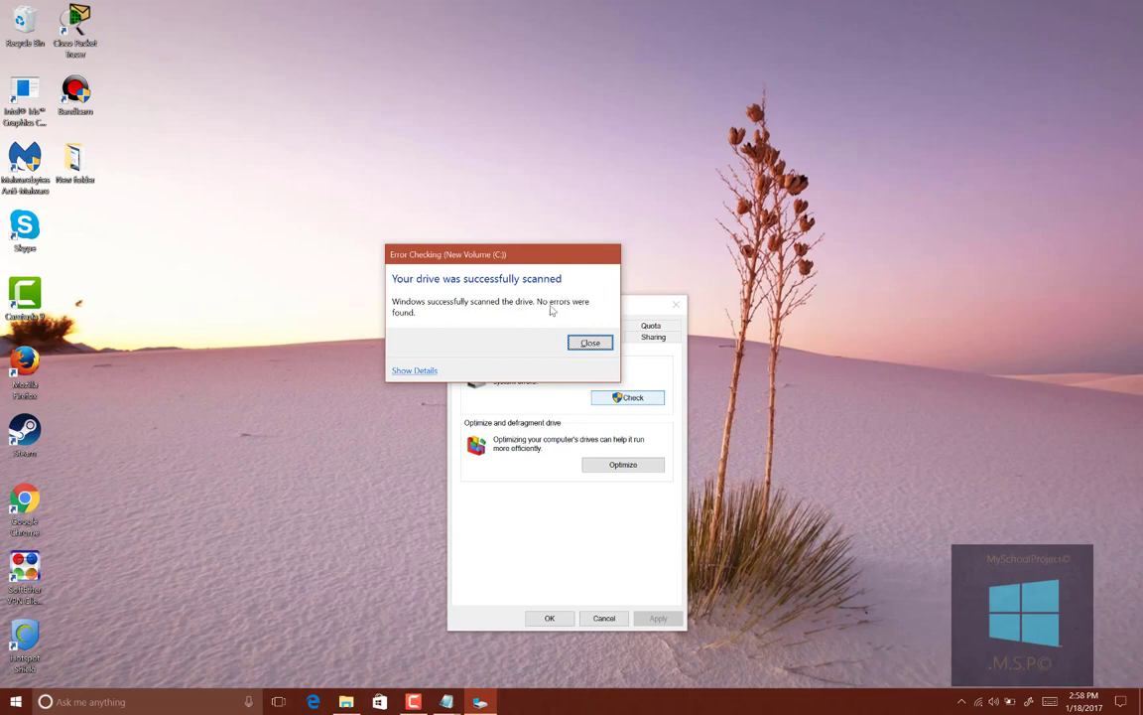
Show the details of the drive scan and examine the Chkdsk event in Event Viewer
click(408, 373)
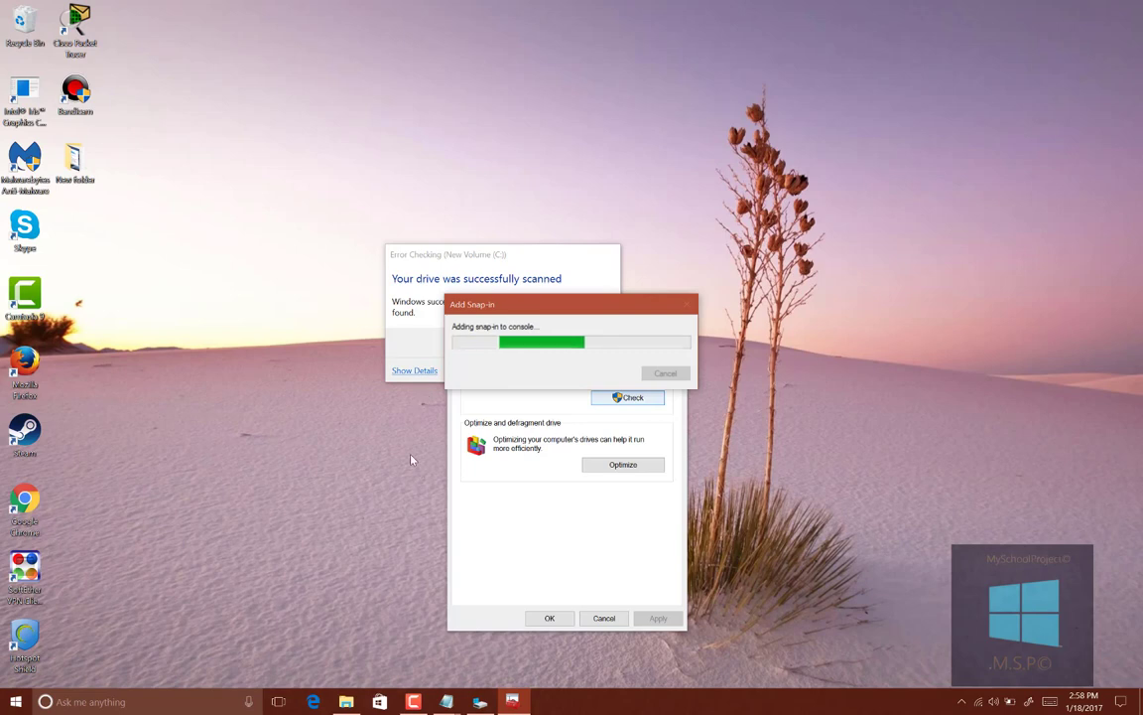
click(413, 701)
click(1097, 657)
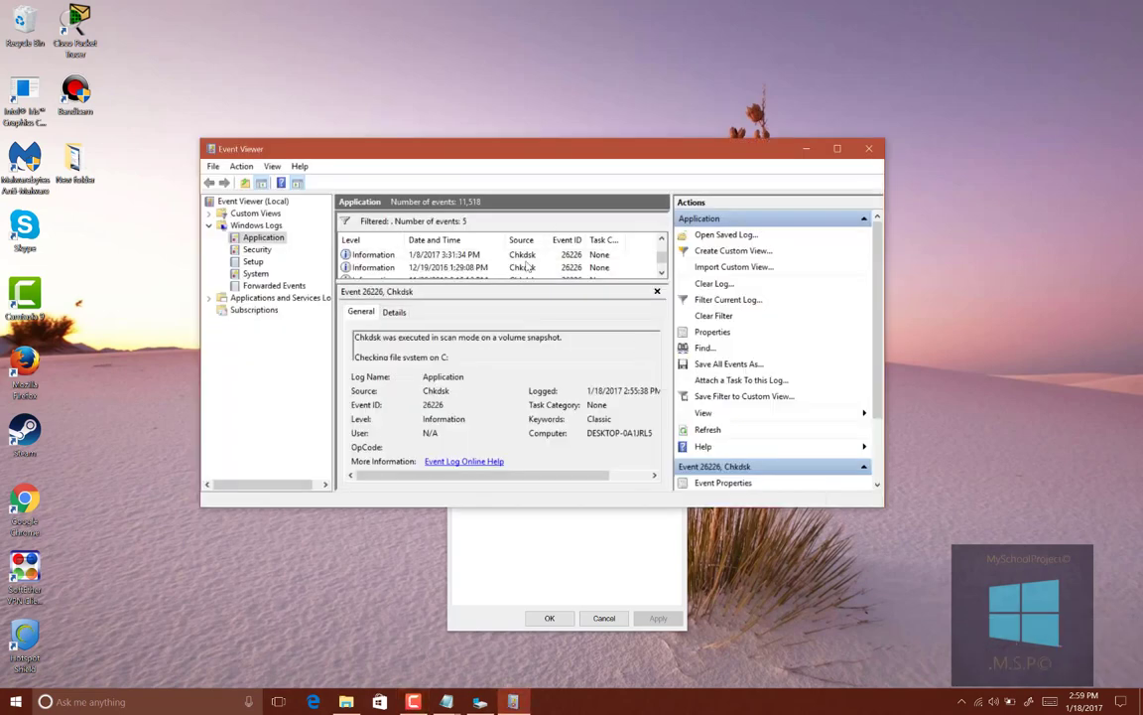
scroll(526, 268, down, 1)
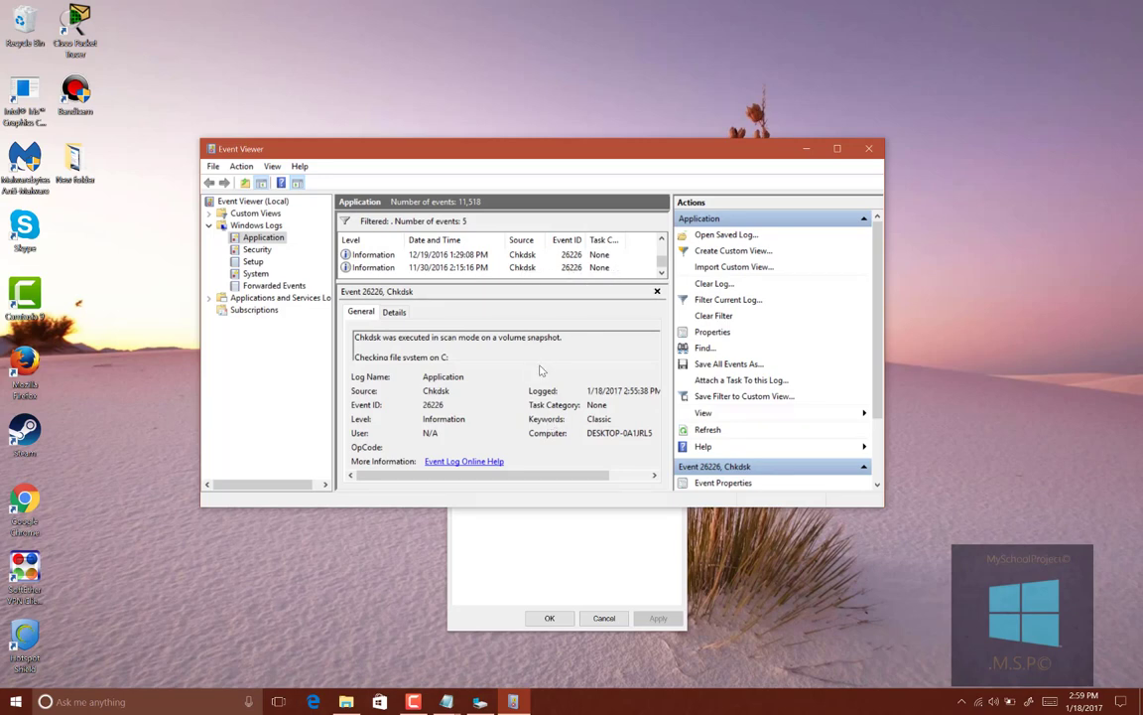
scroll(540, 370, right, 1)
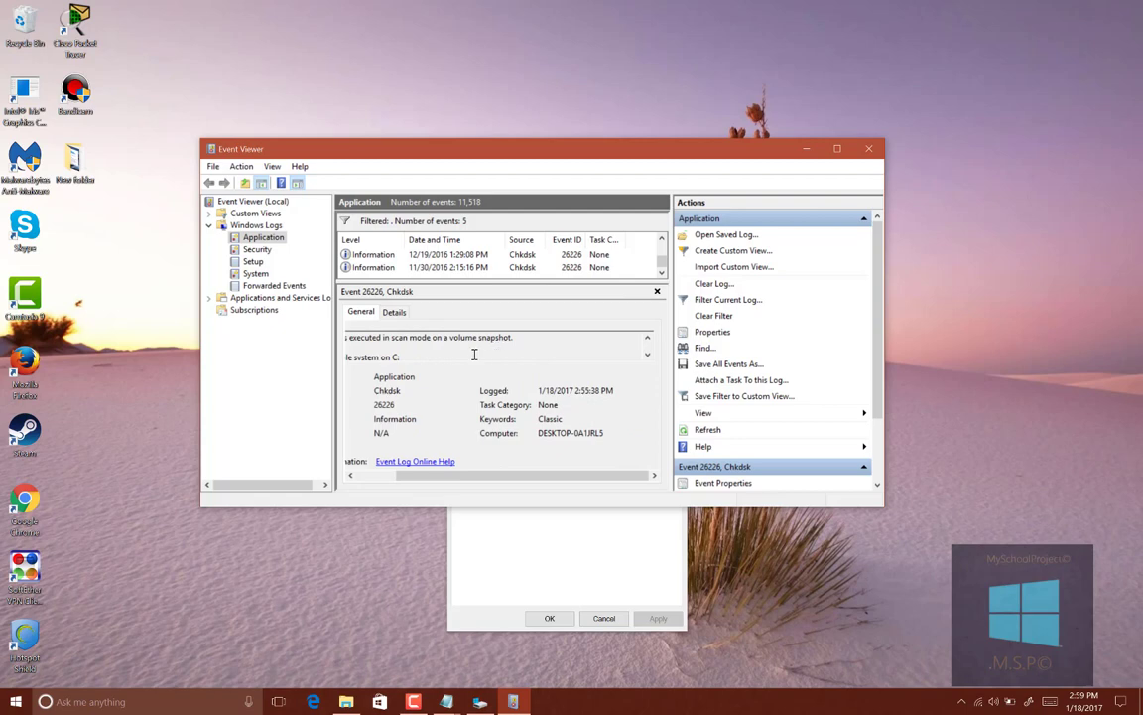
drag(430, 475, 369, 494)
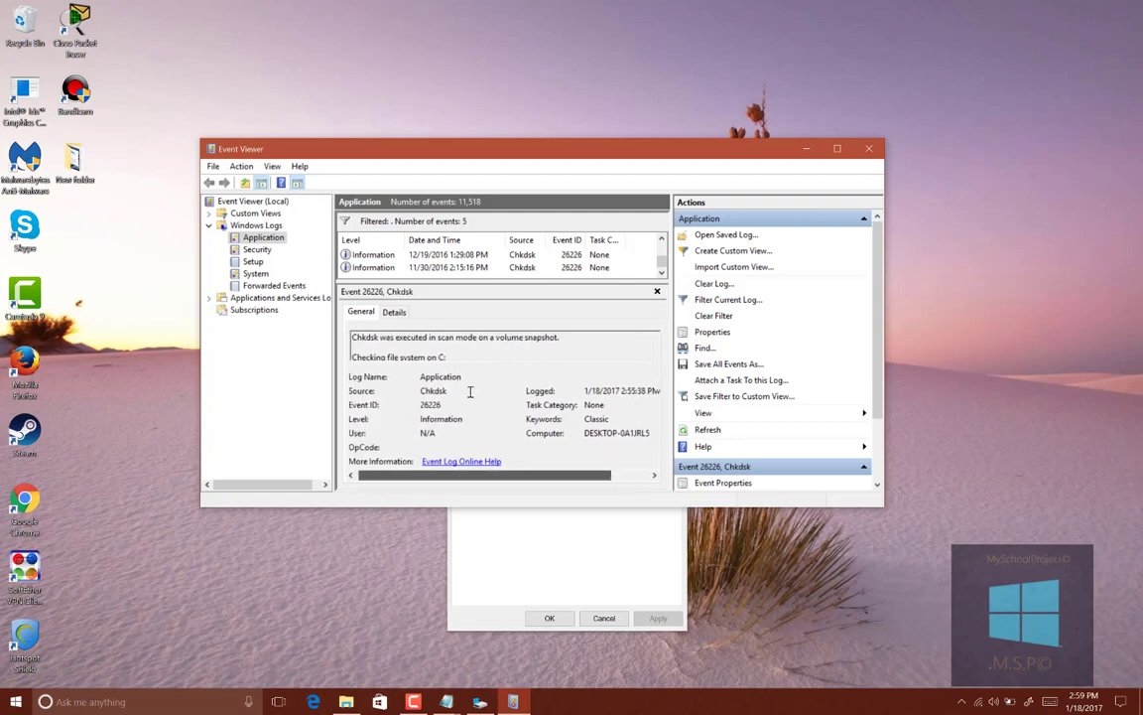
Close Event Viewer, the error-checking result and the New Volume (C:) properties
click(873, 150)
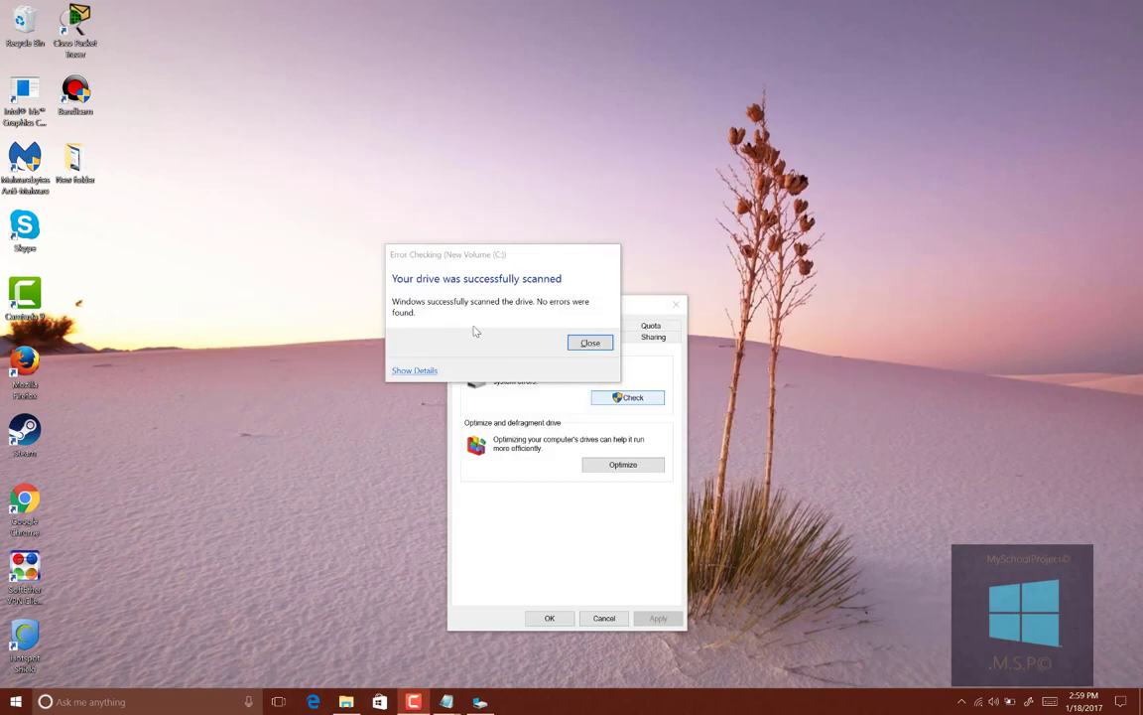
click(591, 343)
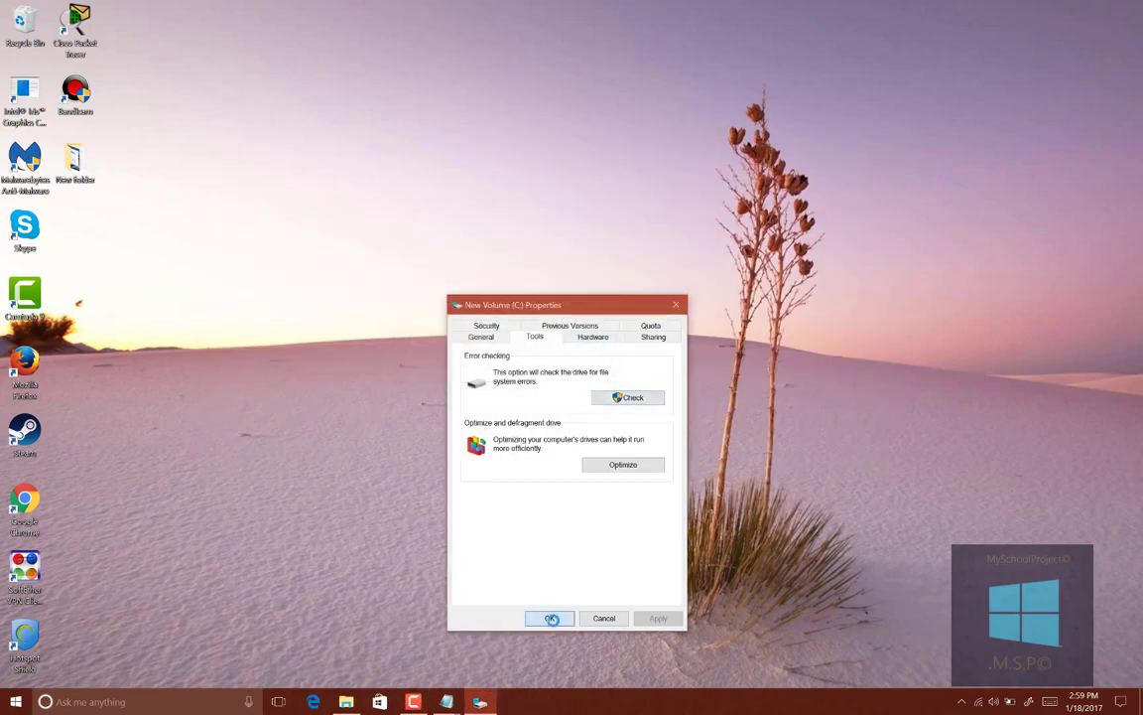
click(552, 618)
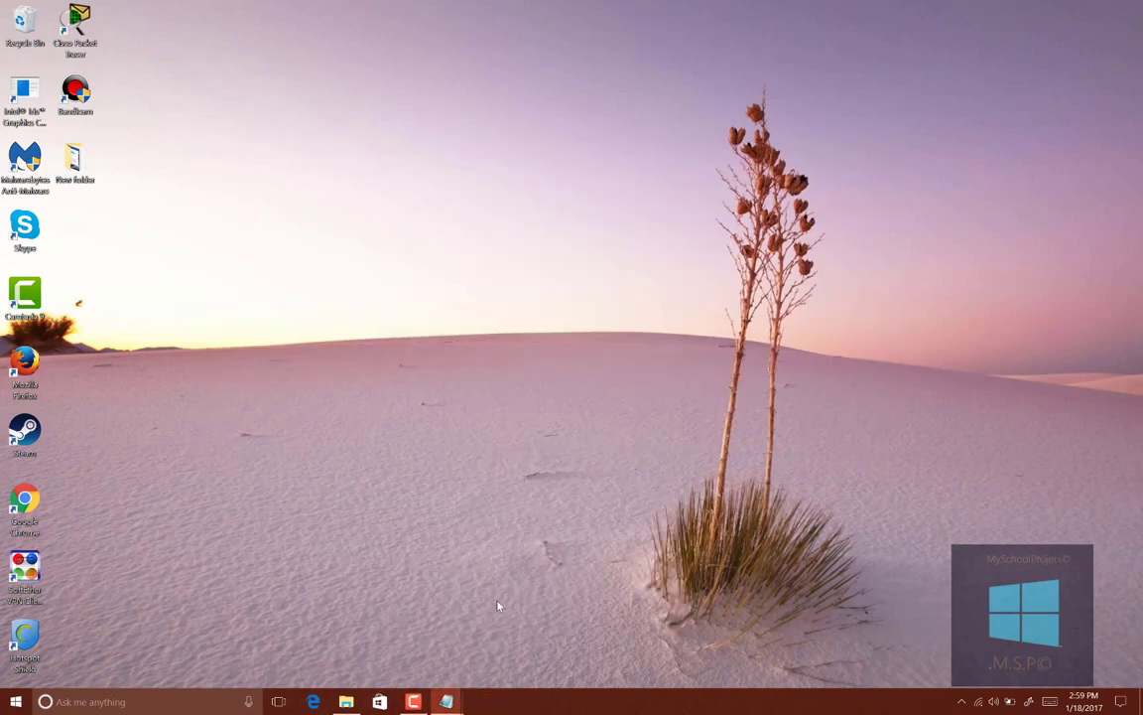
Switch back to the Notepad notes and read the section on booting the external hard drive after the scan
click(448, 705)
click(347, 600)
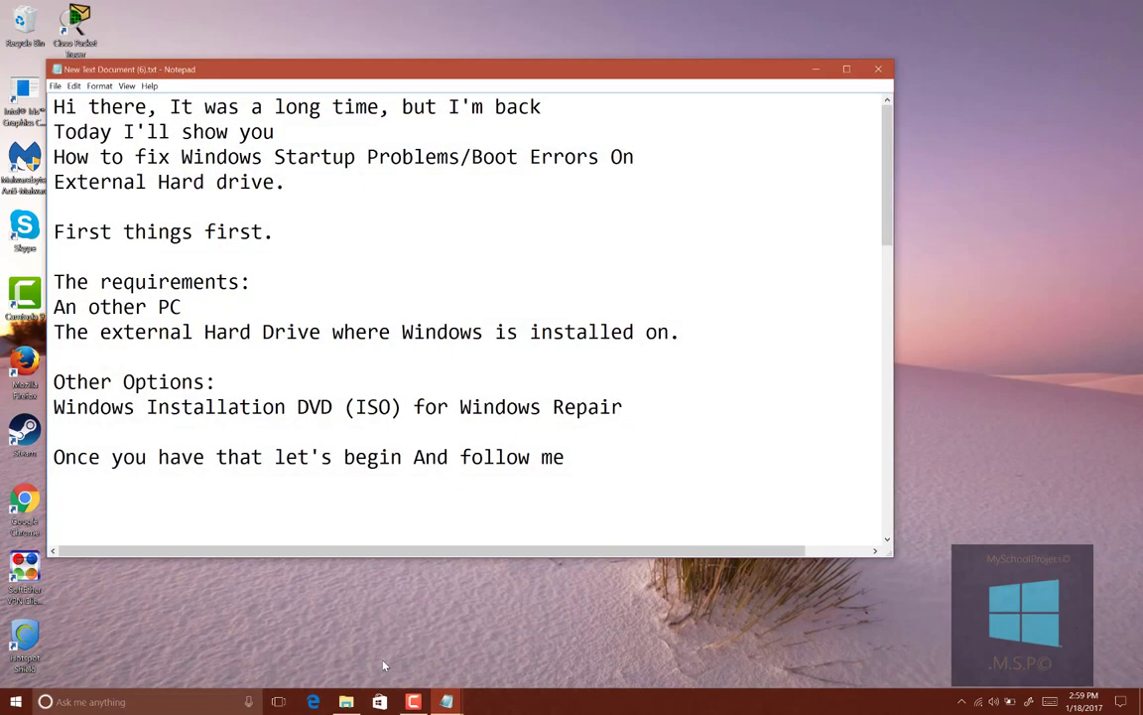
scroll(268, 448, down, 2)
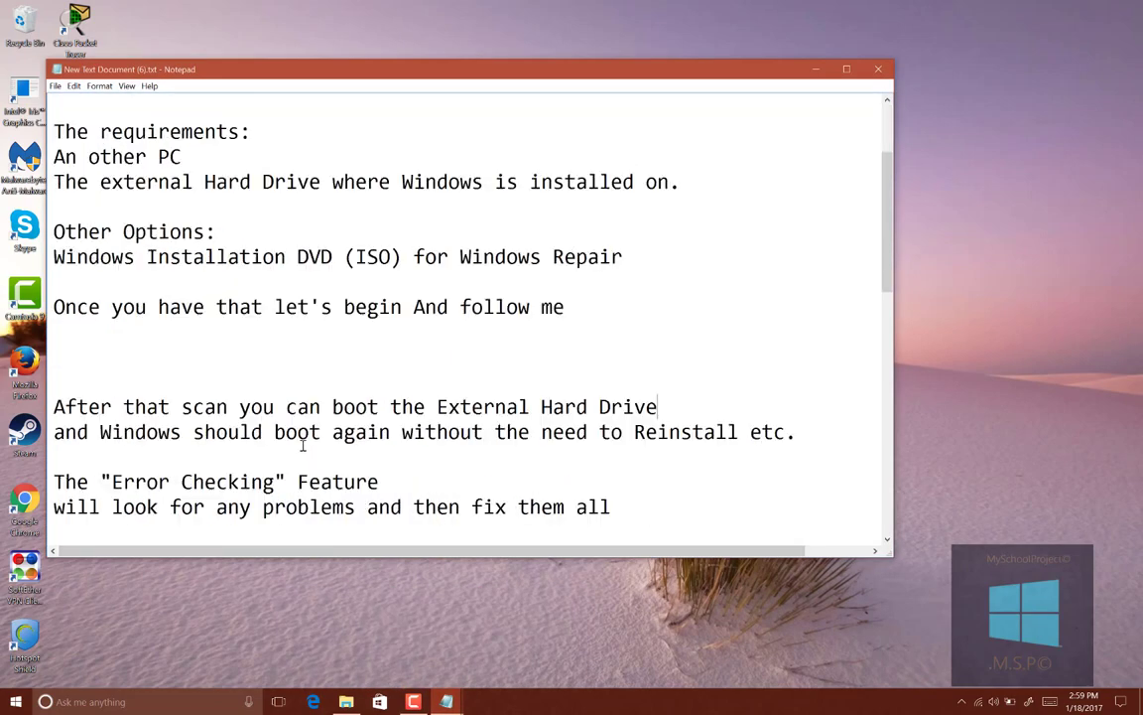
Highlight and read the note about booting the external hard drive after the scan without reinstalling, then clear the selection
scroll(104, 411, up, 1)
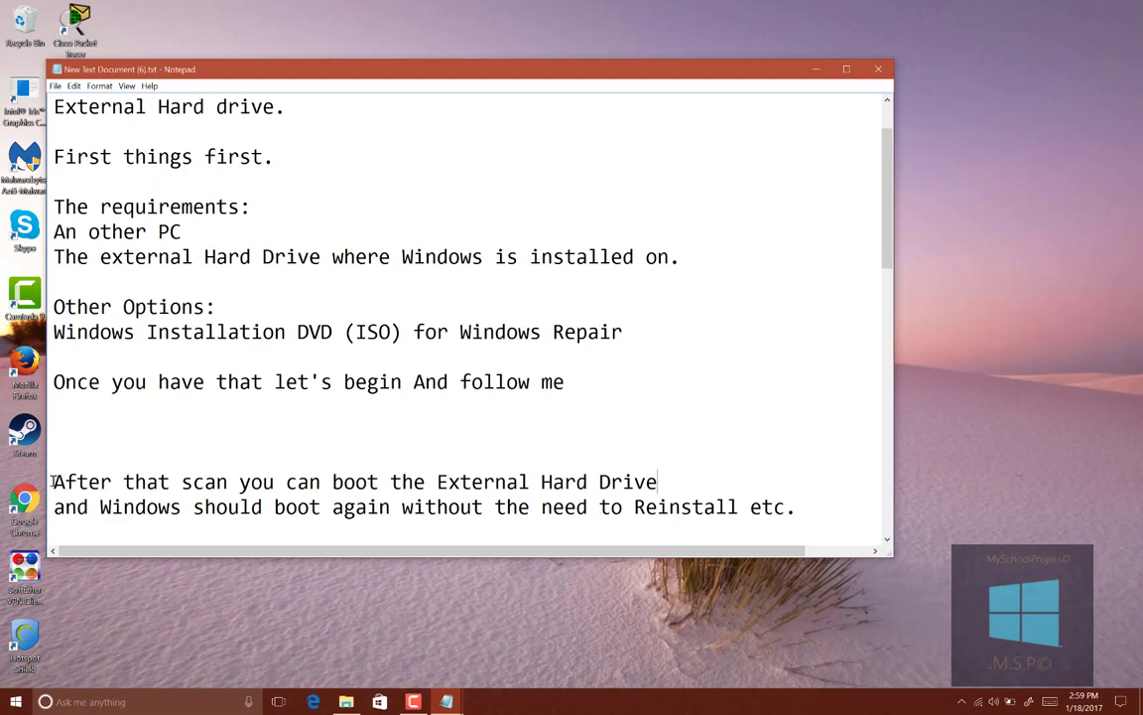
drag(51, 482, 567, 541)
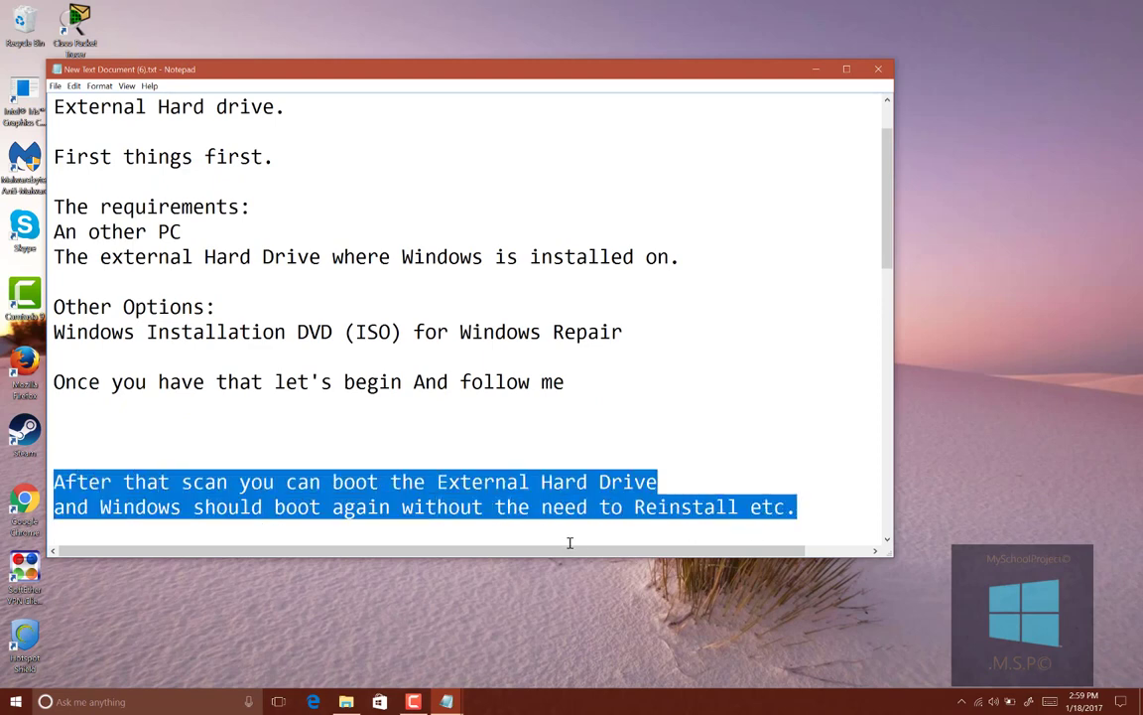
scroll(447, 422, down, 1)
click(438, 432)
Highlight and read the two lines describing the "Error Checking" feature, then clear the selection
scroll(298, 401, down, 1)
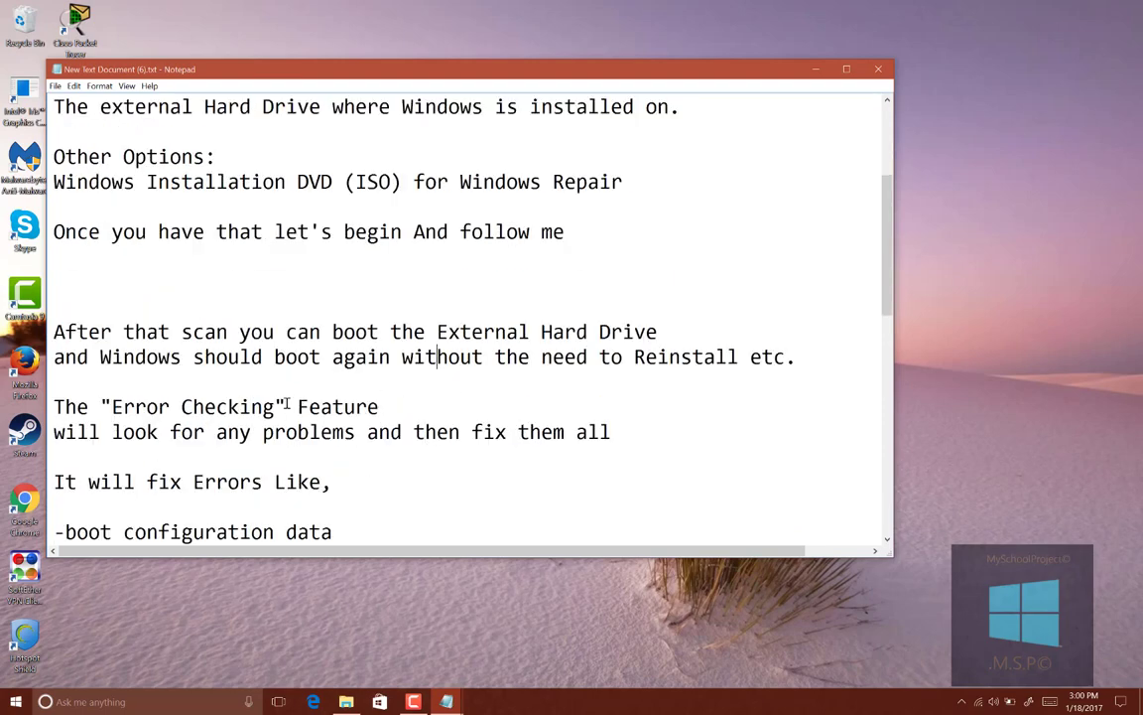
drag(52, 407, 651, 441)
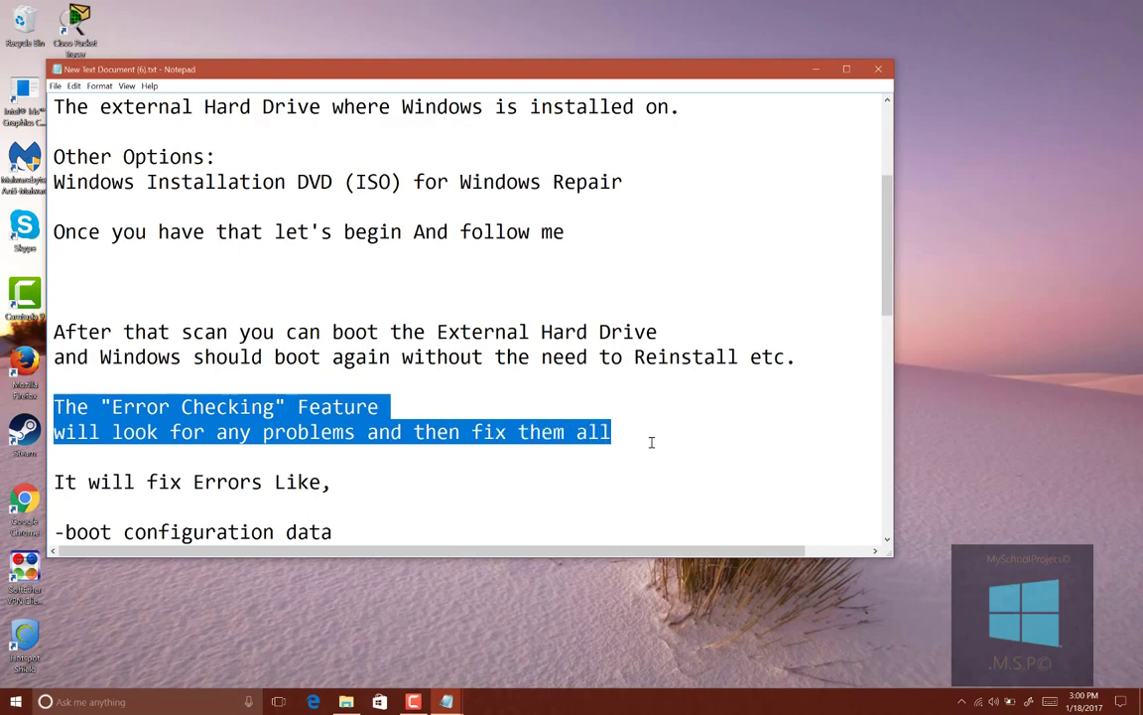
click(594, 452)
Highlight and read the list of errors the scan fixes, from "It will fix Errors Like" to "And more", then deselect it
scroll(476, 397, down, 2)
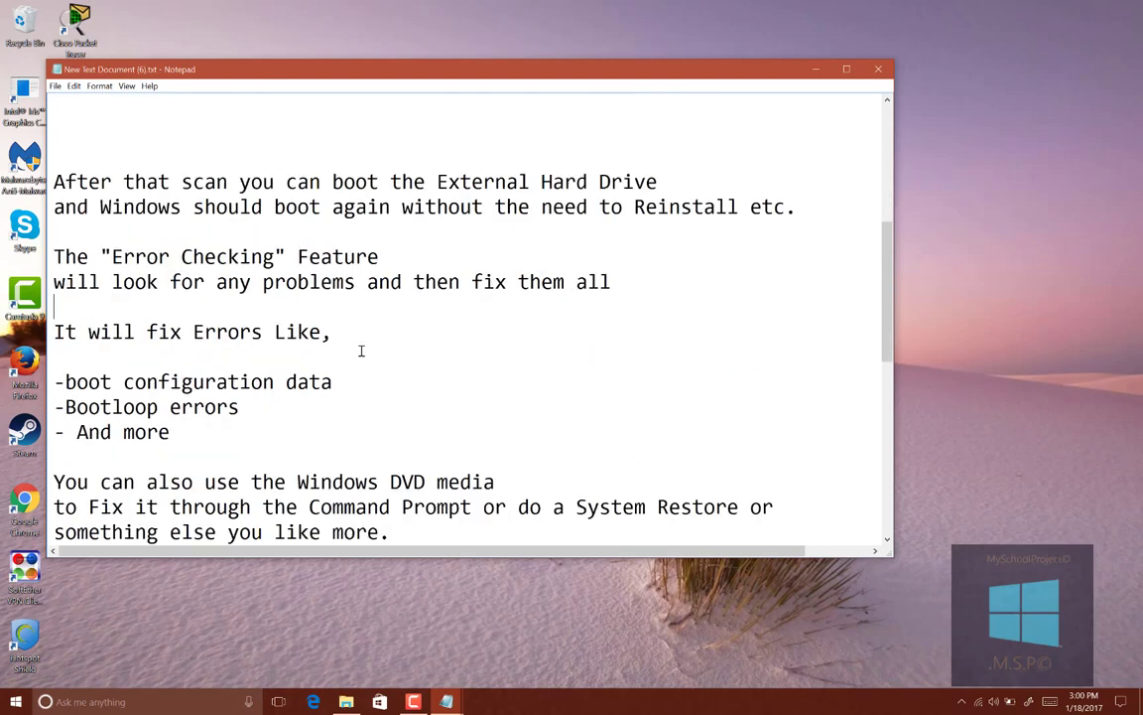
scroll(359, 352, up, 1)
scroll(91, 350, up, 1)
scroll(87, 420, down, 3)
scroll(89, 397, up, 2)
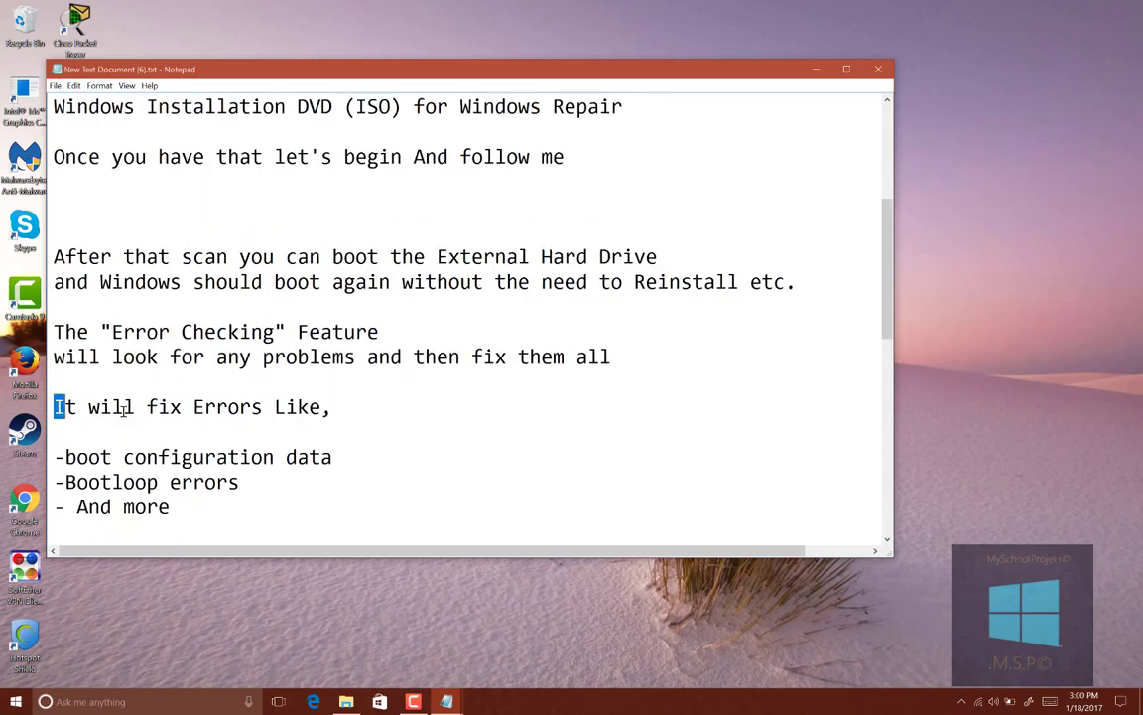
drag(55, 402, 355, 508)
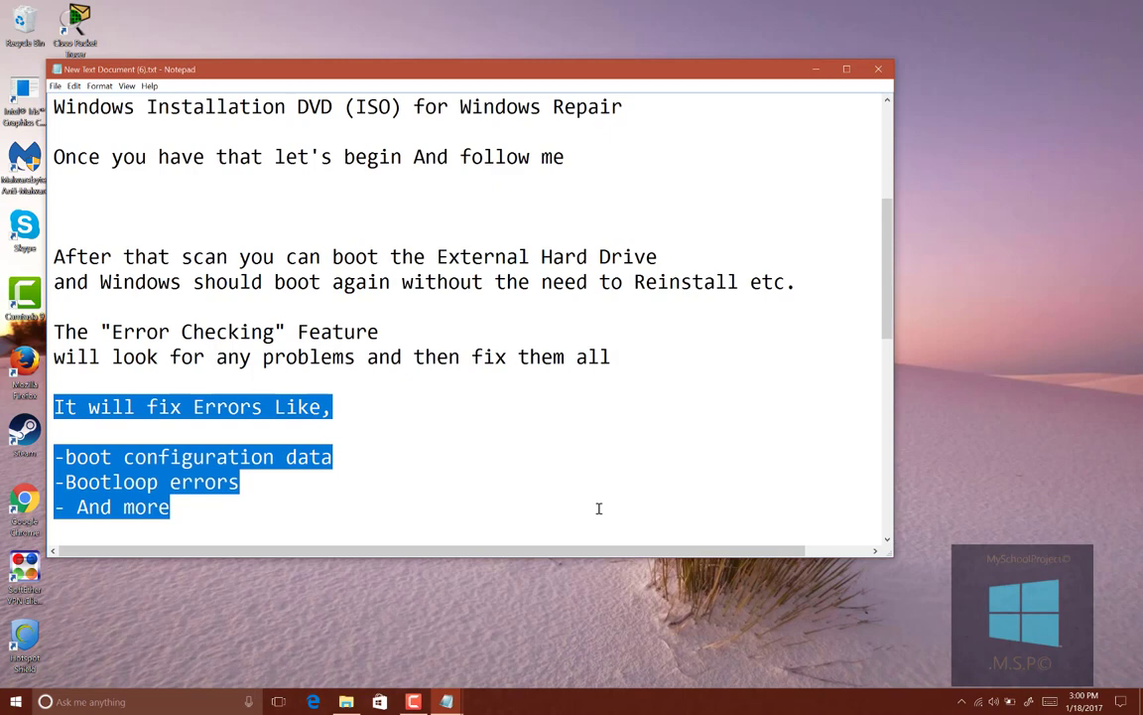
click(477, 467)
Highlight and read the note on repairing with Windows DVD media through Command Prompt or System Restore, then review the surrounding notes
scroll(469, 392, down, 2)
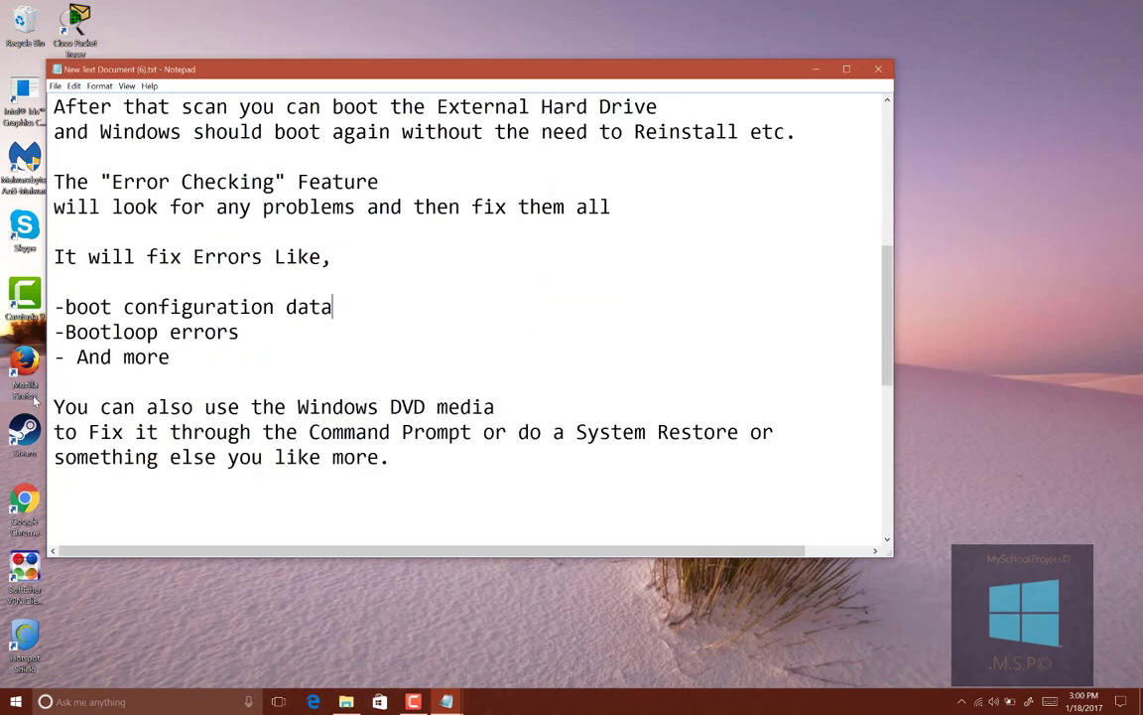
drag(53, 406, 618, 470)
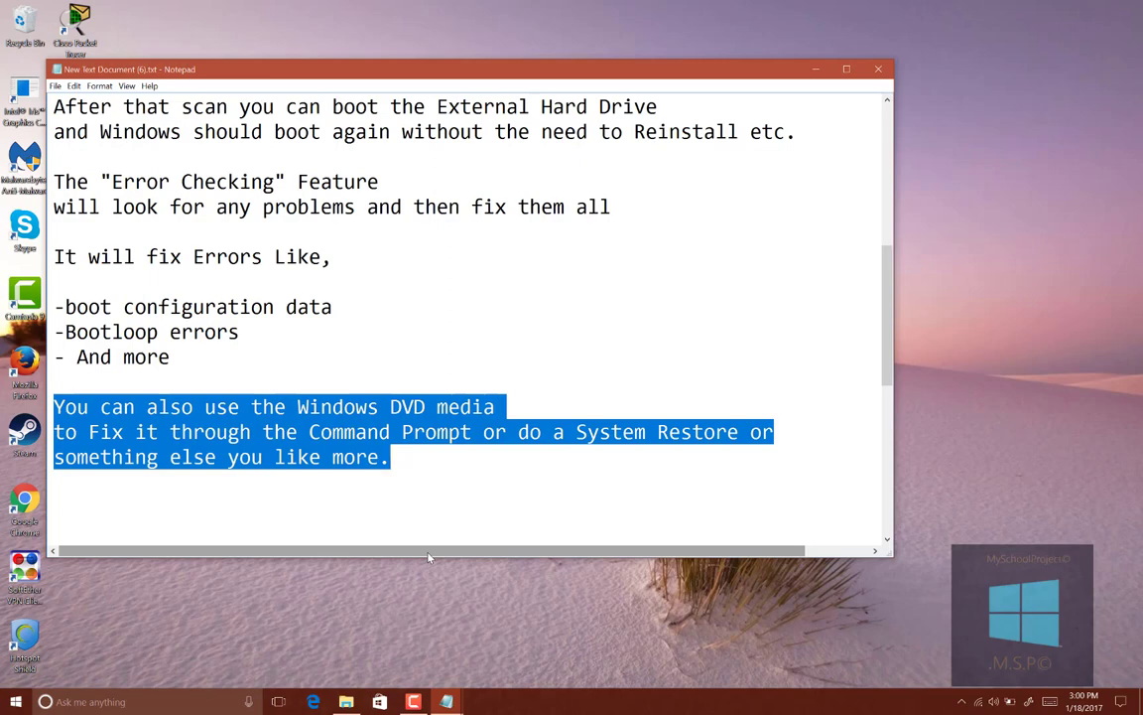
click(454, 490)
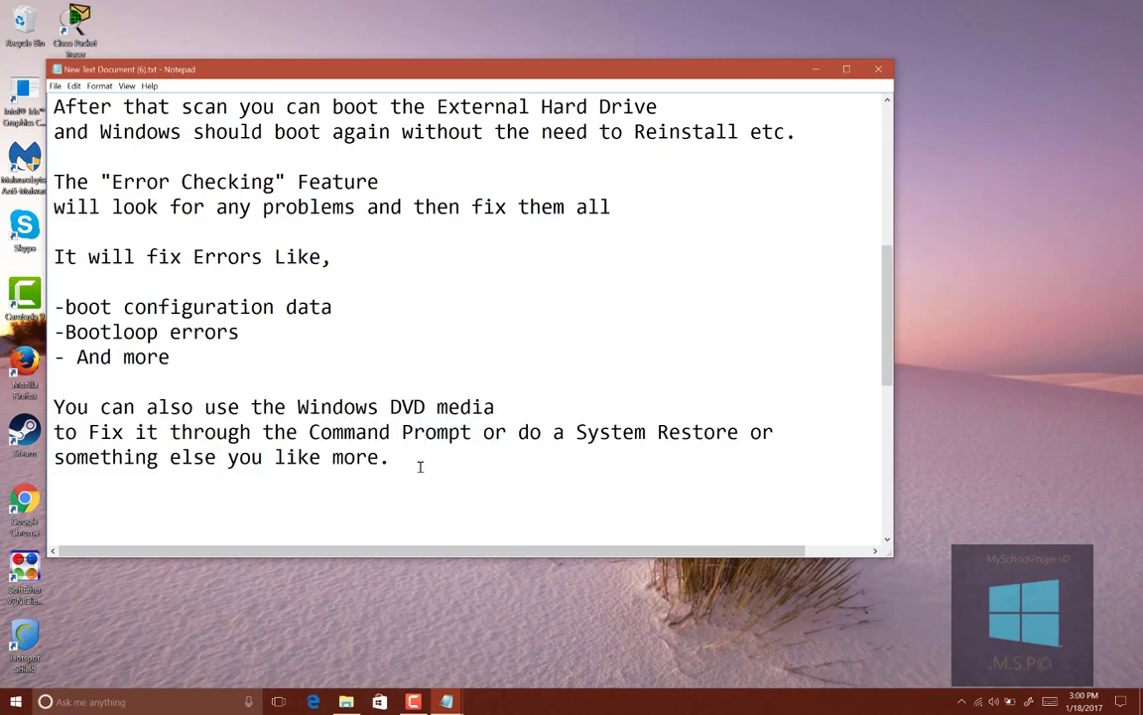
scroll(420, 464, down, 1)
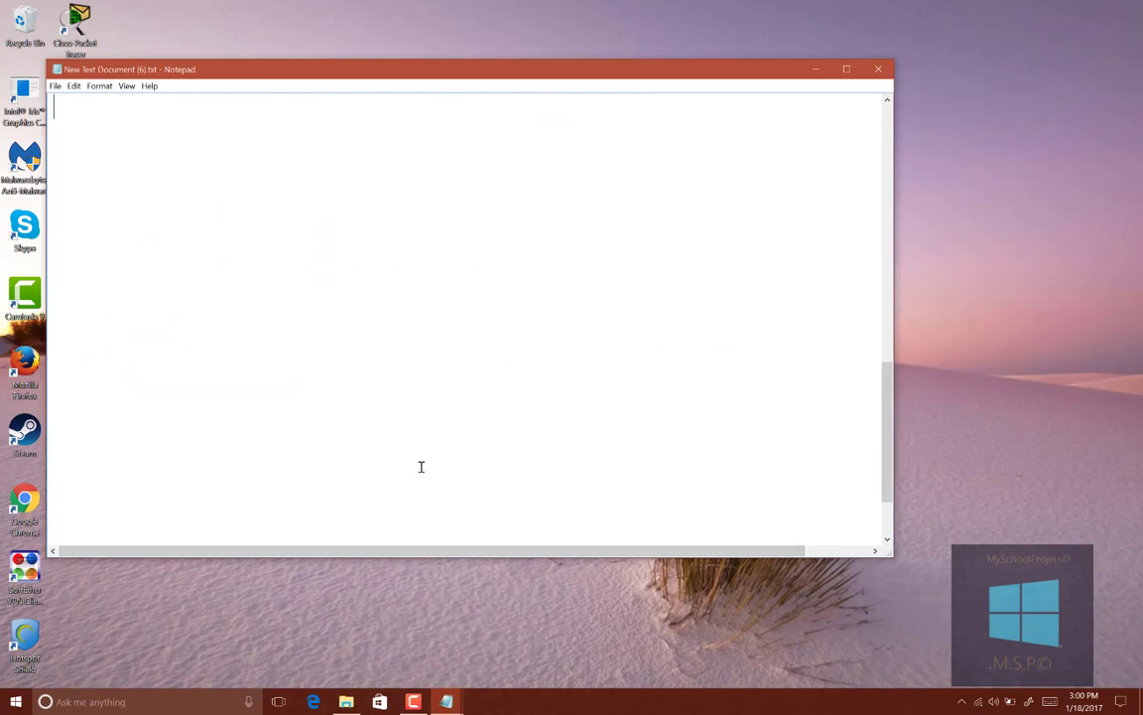
scroll(421, 466, up, 2)
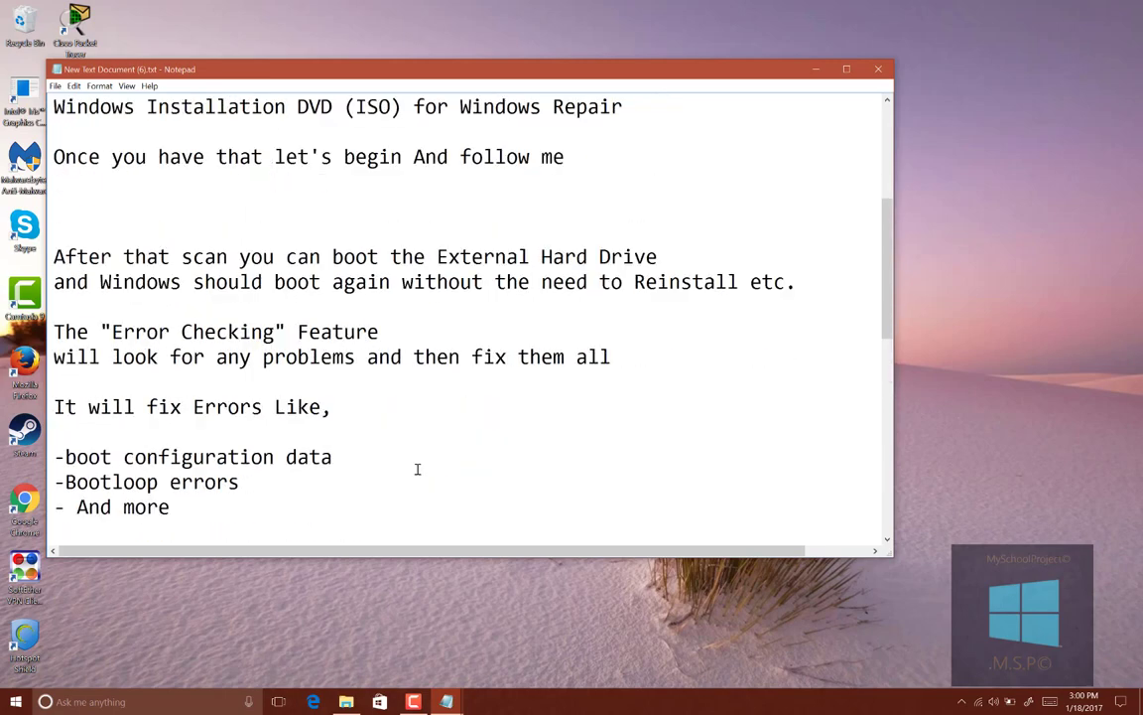
scroll(419, 469, down, 2)
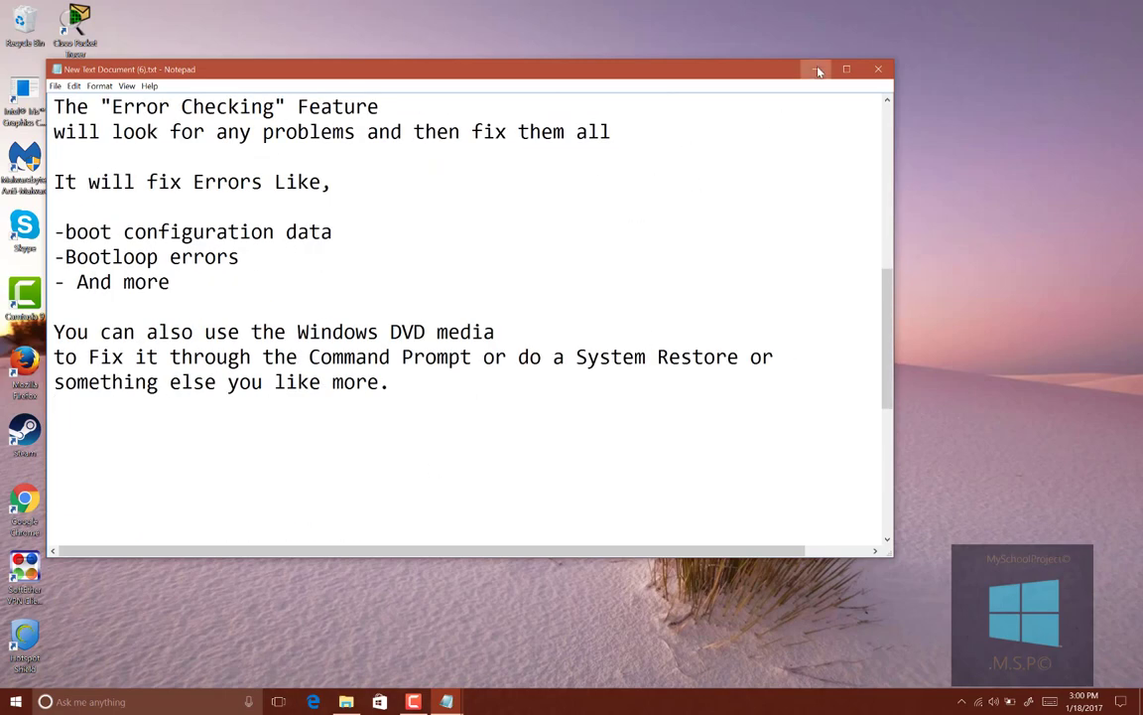
Minimize the notes and bring up the Untitled Notepad document with the "Thanks For Watching" message
key(super+d)
mouse_move(446, 700)
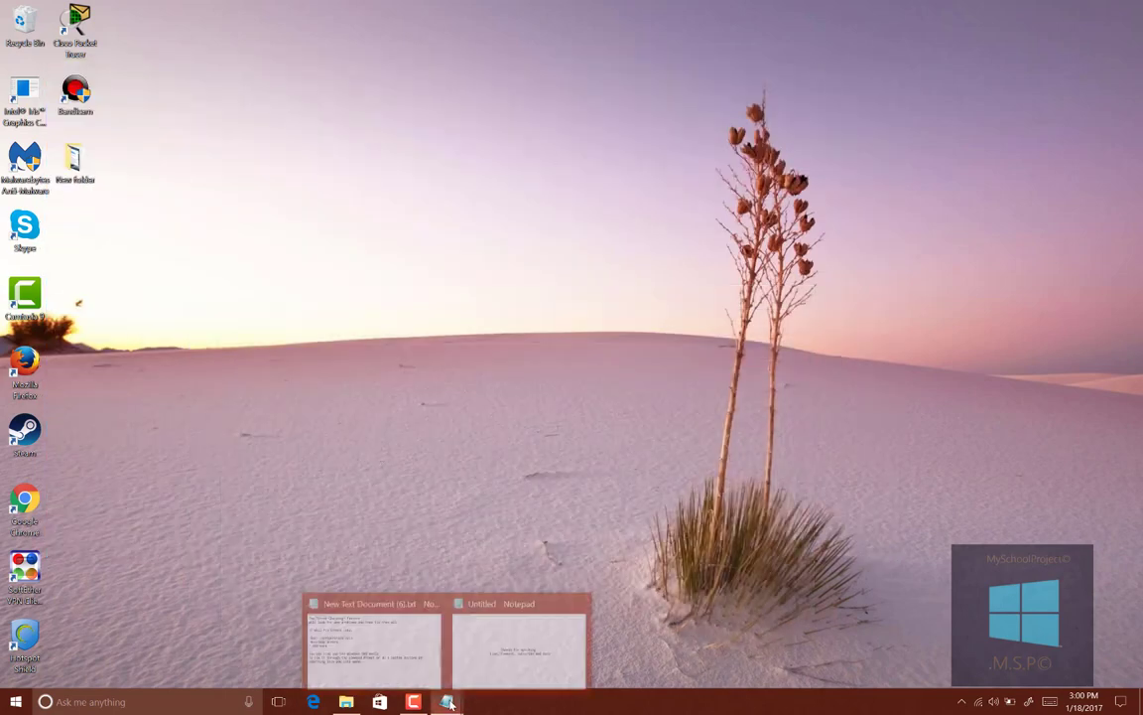
click(502, 668)
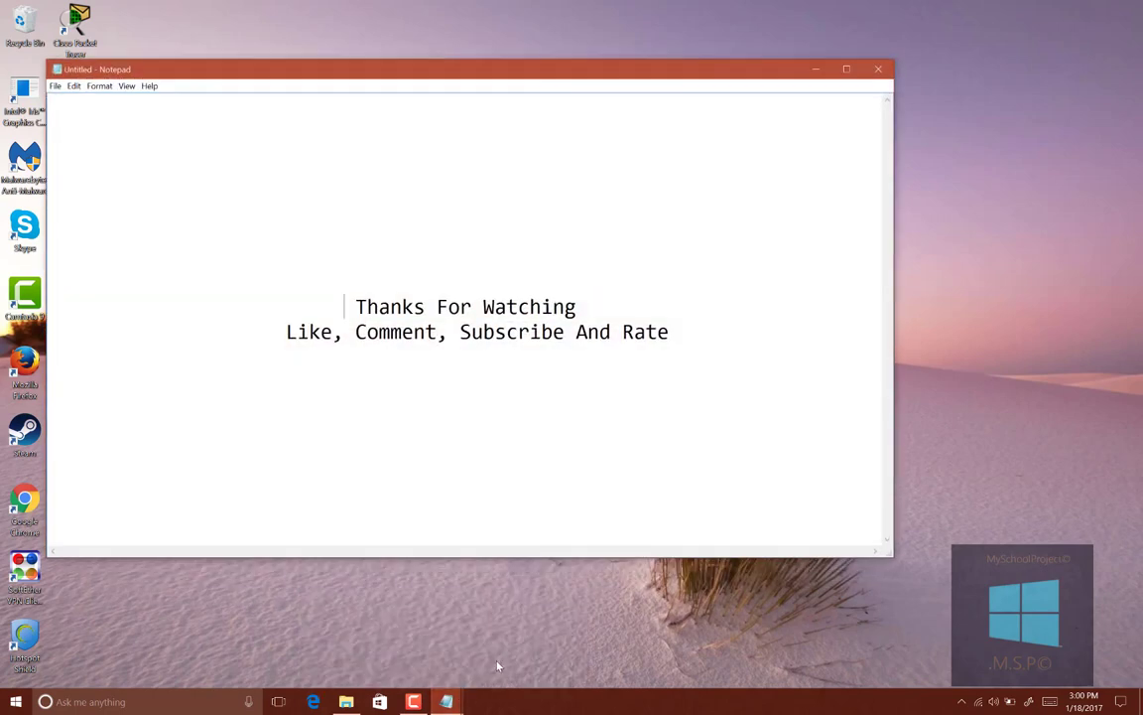